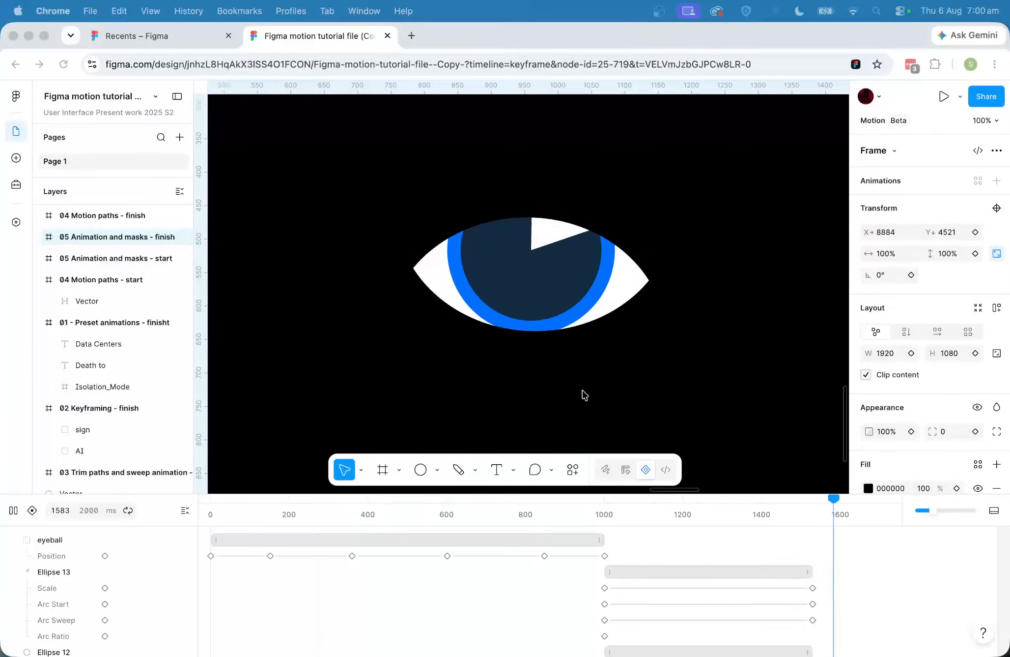
Step: Rename the eyeball group in the "05 Animation and masks - start" frame as pupil
{"action": "scroll", "coordinate": [553, 388], "scroll_direction": "up", "scroll_amount": 3}
{"action": "scroll", "coordinate": [553, 389], "scroll_direction": "down", "scroll_amount": 3, "text": "ctrl"}
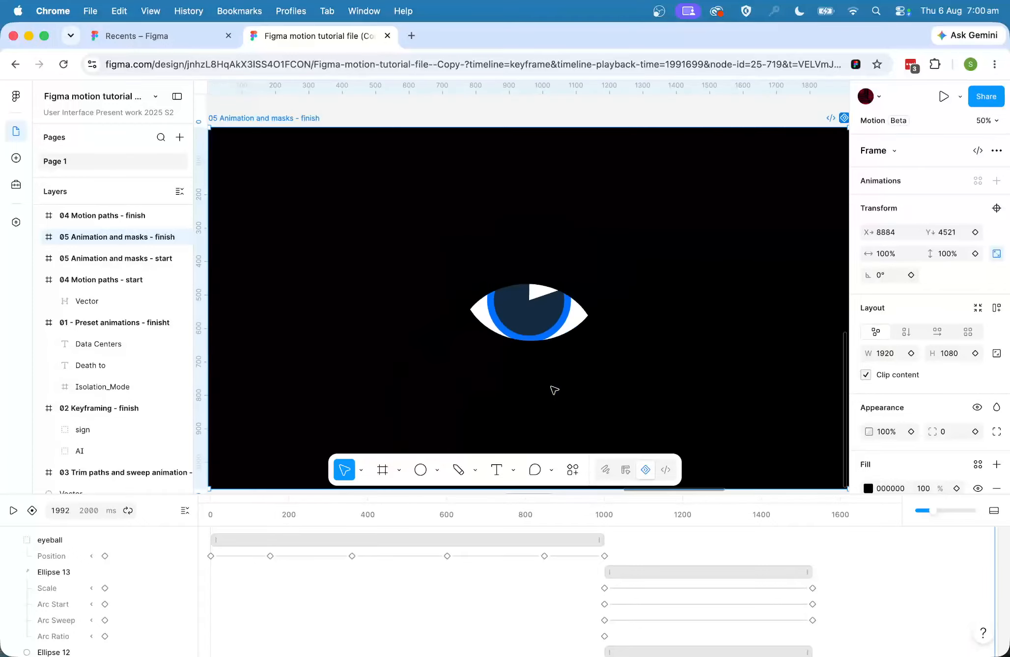
{"action": "scroll", "coordinate": [552, 388], "scroll_direction": "up", "scroll_amount": 10}
{"action": "scroll", "coordinate": [554, 390], "scroll_direction": "down", "scroll_amount": 5}
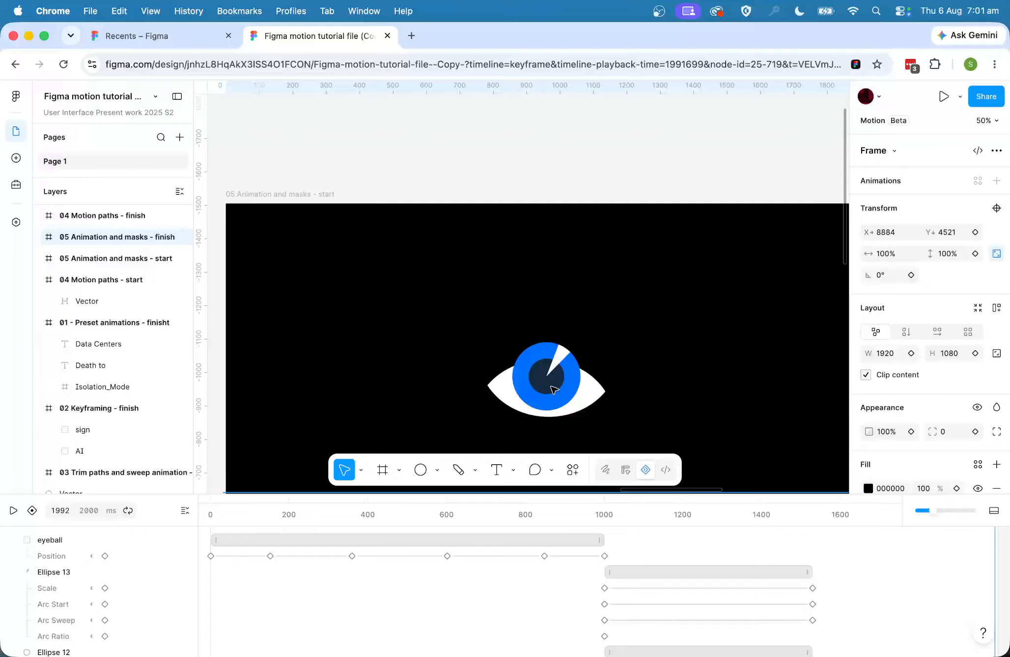
{"action": "left_click", "coordinate": [300, 118]}
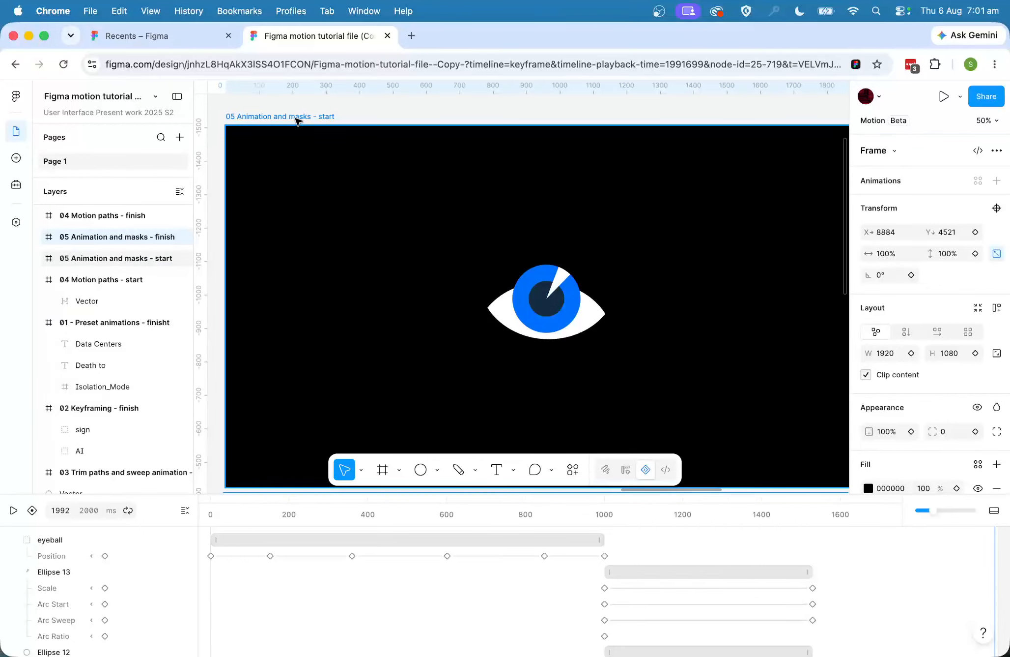
{"action": "left_click", "coordinate": [557, 319]}
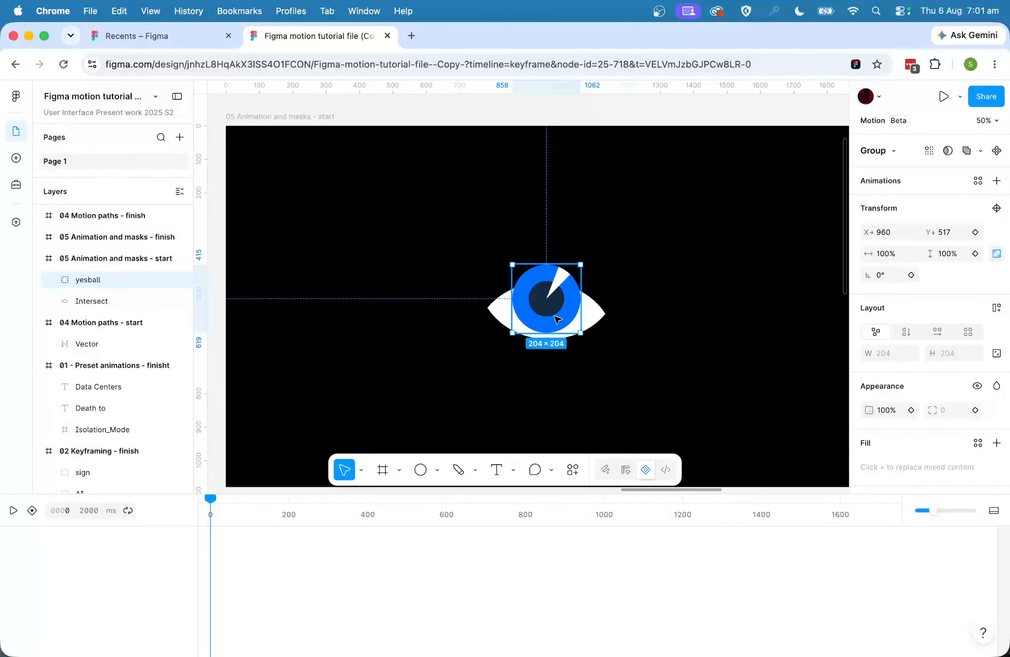
{"action": "double_click", "coordinate": [101, 280]}
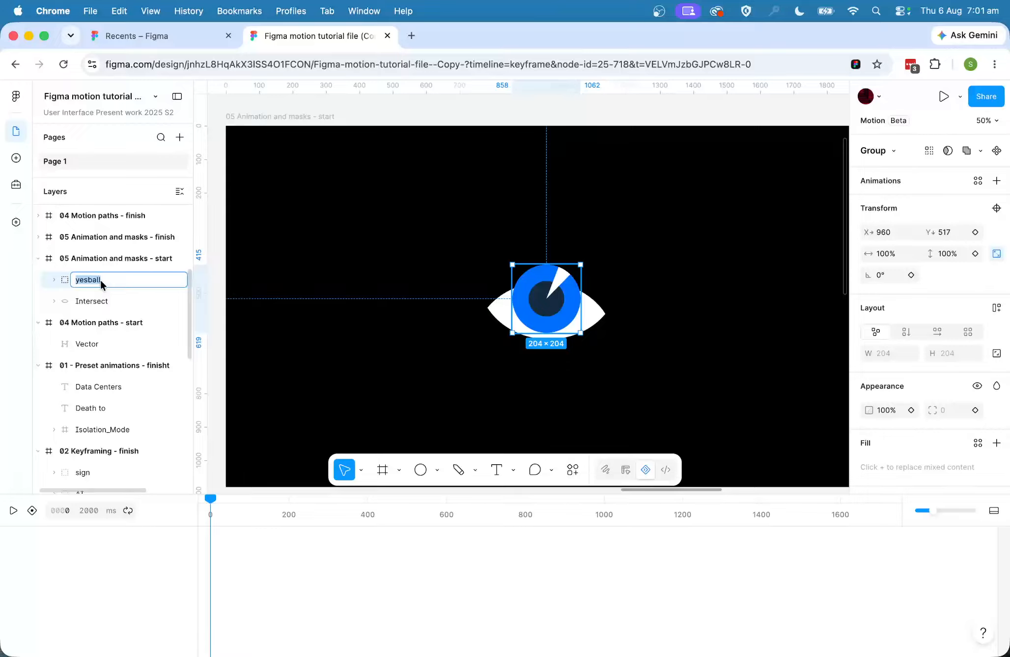
{"action": "type", "text": "pupil"}
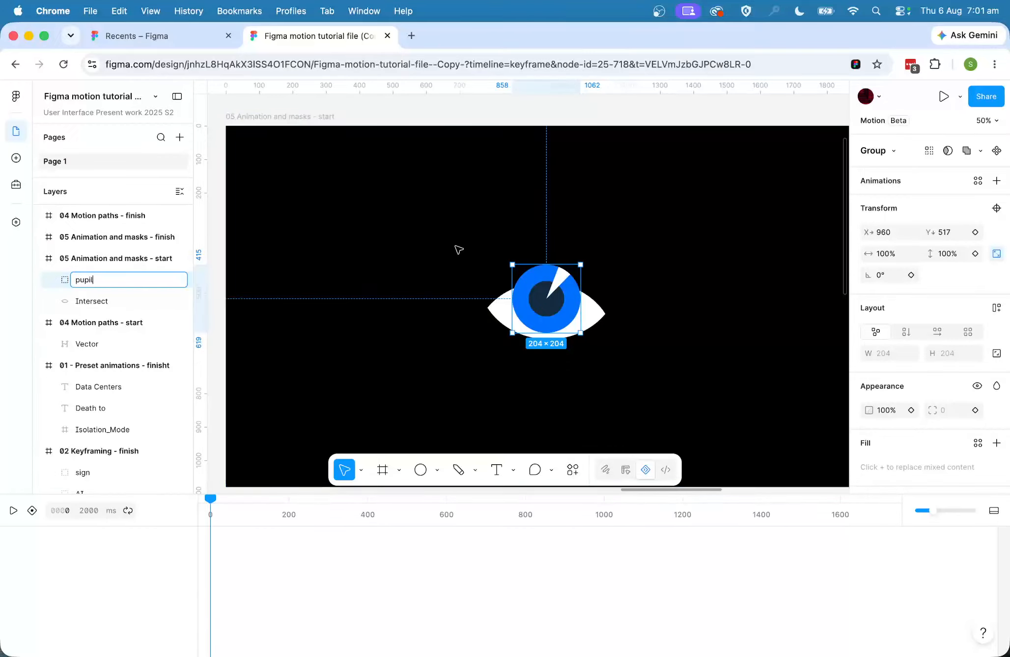
Step: Rename the white Intersect layer below the pupil as eye
{"action": "left_click", "coordinate": [105, 299]}
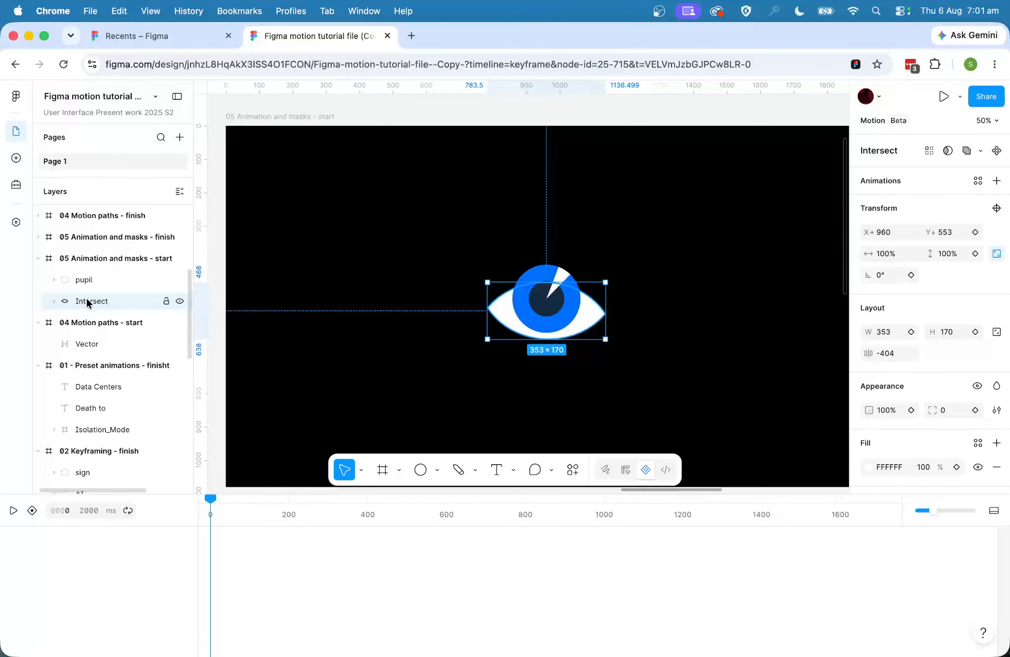
{"action": "double_click", "coordinate": [87, 298]}
{"action": "type", "text": "eye"}
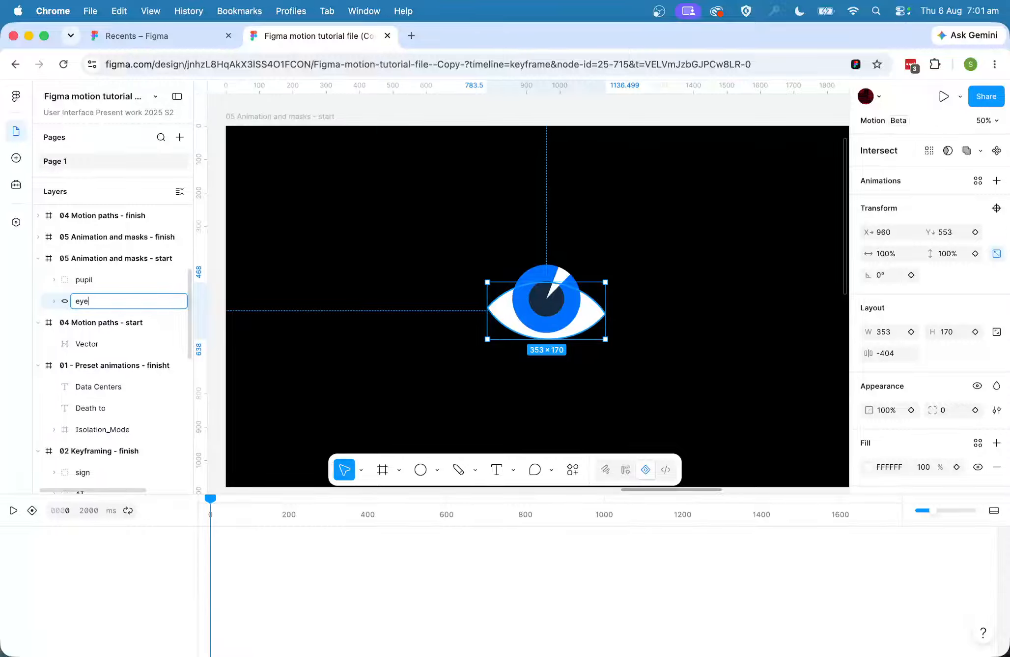
{"action": "left_click", "coordinate": [424, 114]}
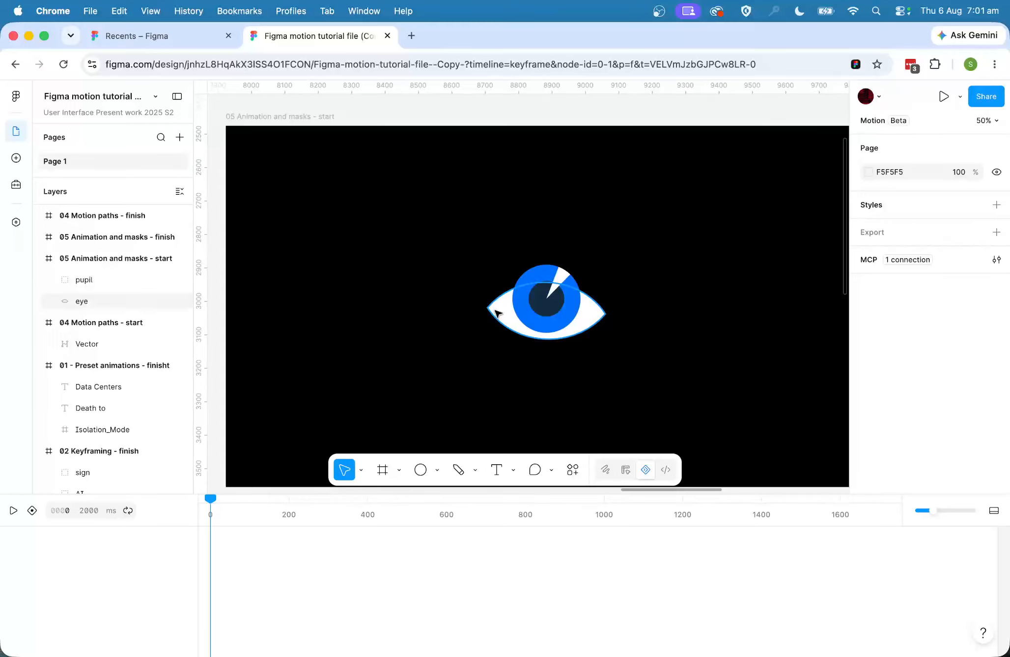
Step: Duplicate the eye layer and rename the lower copy as mask
{"action": "left_click", "coordinate": [102, 300]}
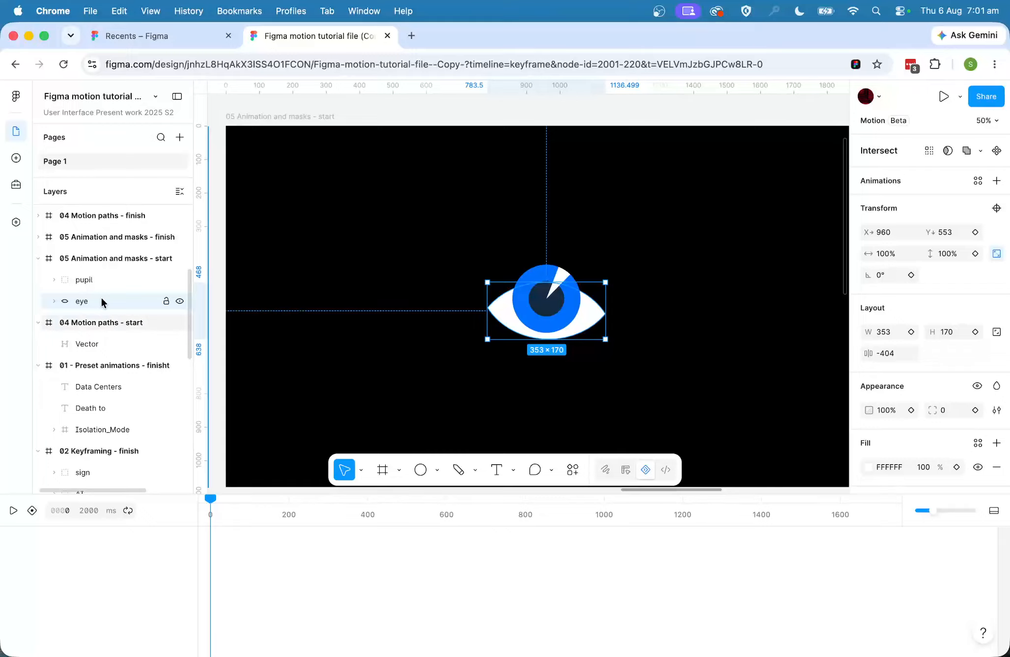
{"action": "key", "text": "super+d"}
{"action": "double_click", "coordinate": [82, 323]}
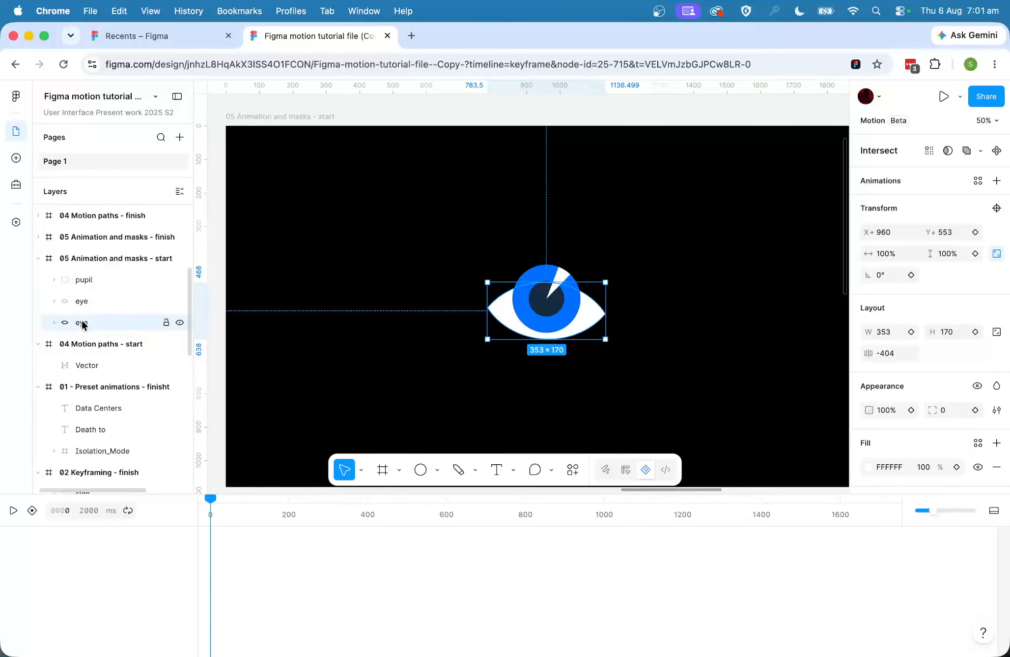
{"action": "type", "text": "mask"}
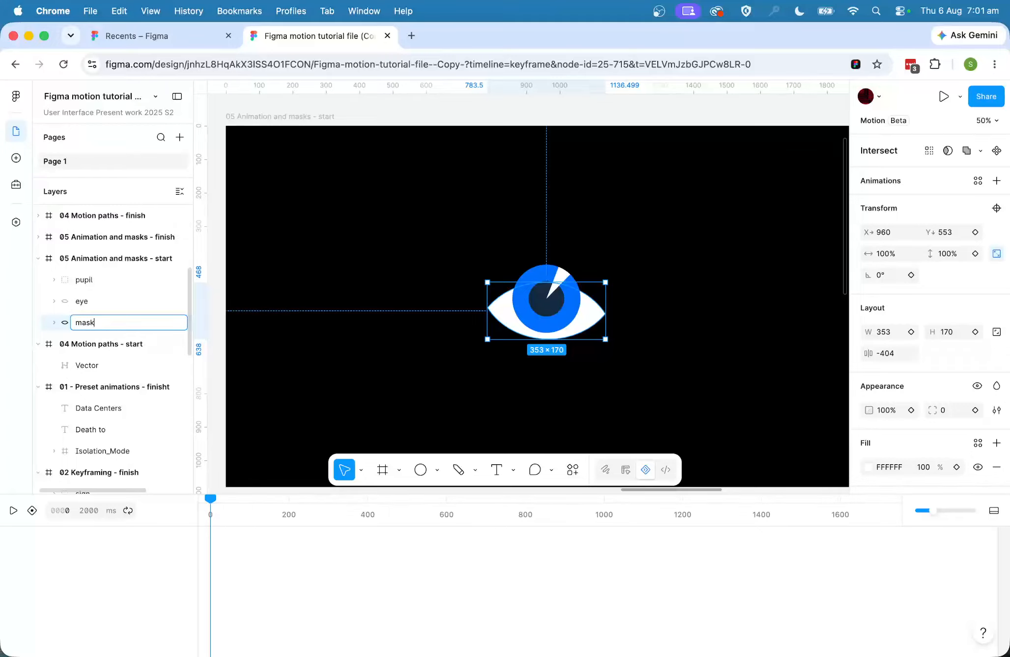
Step: Mask the pupil and eye layers with the mask layer at the bottom of the stack
{"action": "left_click", "coordinate": [121, 294]}
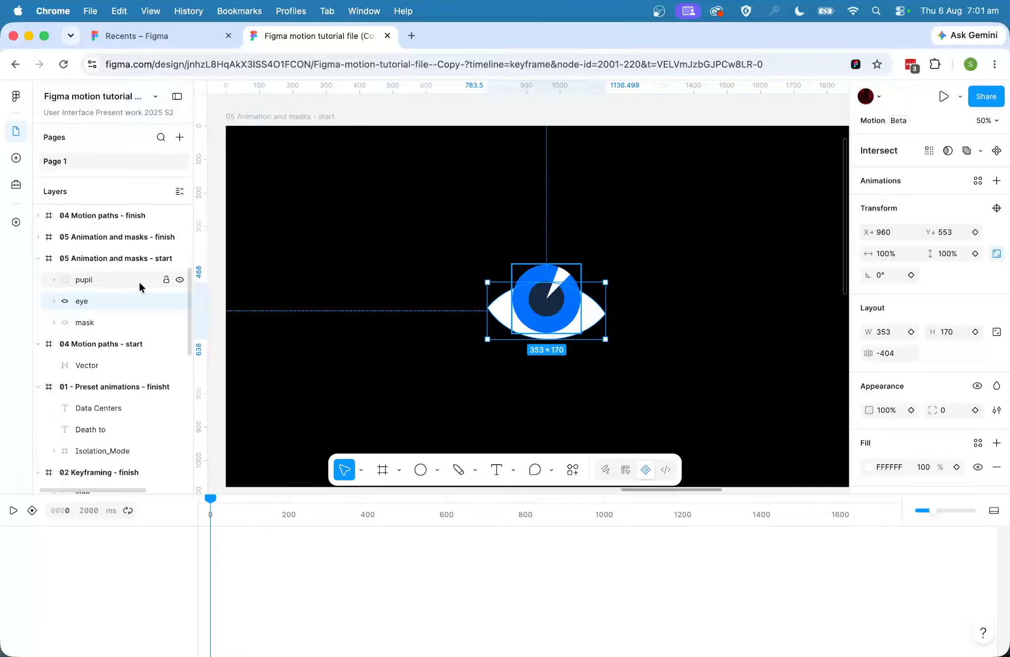
{"action": "left_click", "coordinate": [113, 279]}
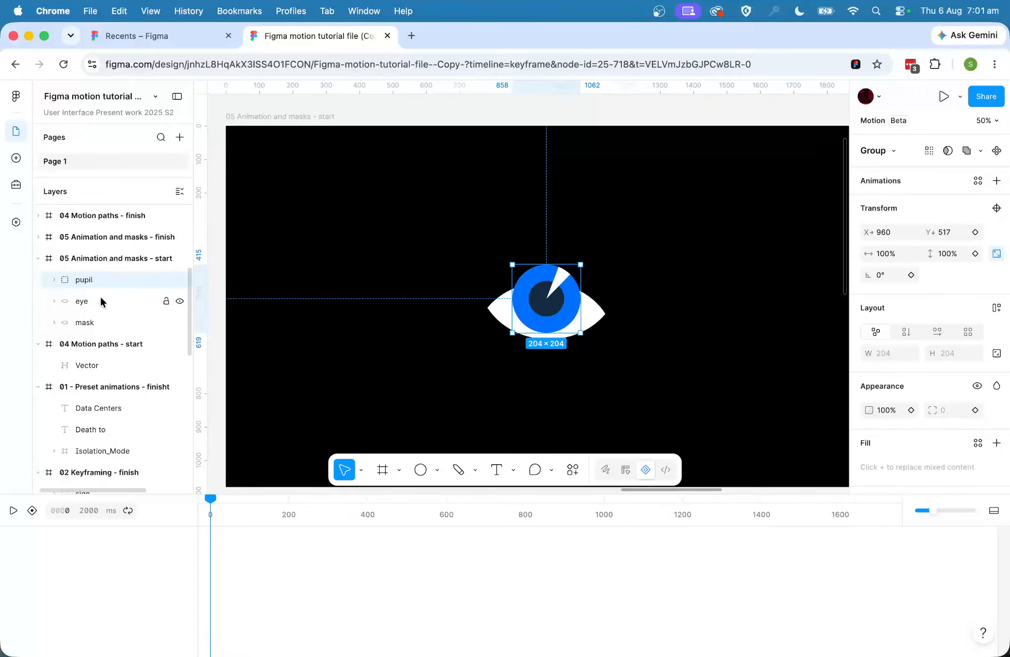
{"action": "left_click", "coordinate": [101, 299], "text": "shift"}
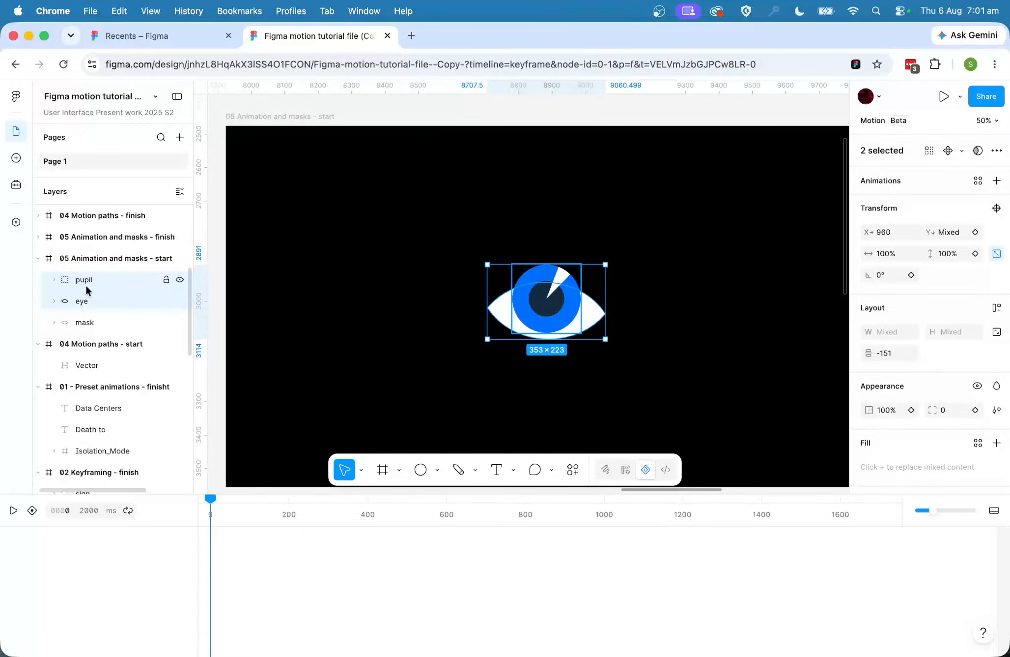
{"action": "left_click", "coordinate": [90, 321], "text": "shift"}
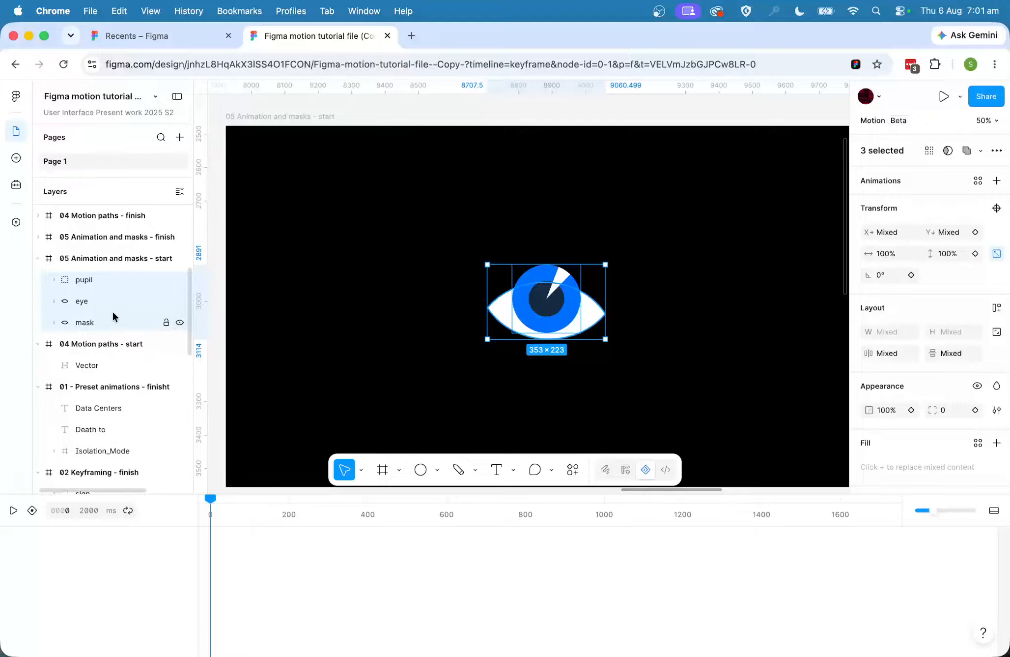
{"action": "left_click", "coordinate": [948, 150]}
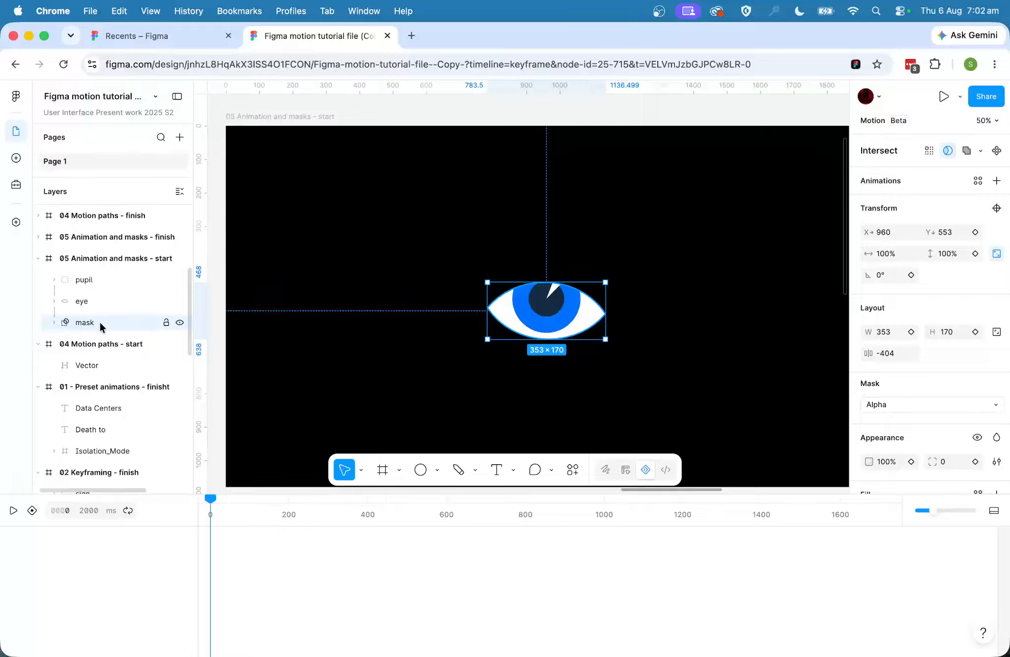
Step: Turn on keyframe recording for the pupil and move it toward the eye's right corner, about X 1034.5, Y 536, at about 400 ms
{"action": "left_click", "coordinate": [90, 280]}
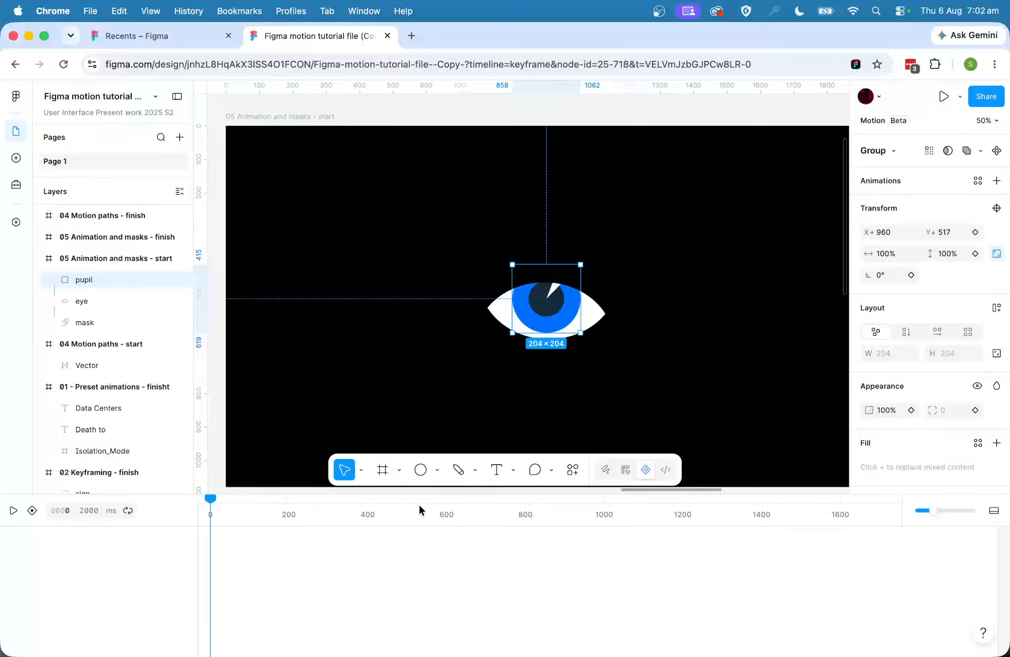
{"action": "left_click", "coordinate": [31, 509]}
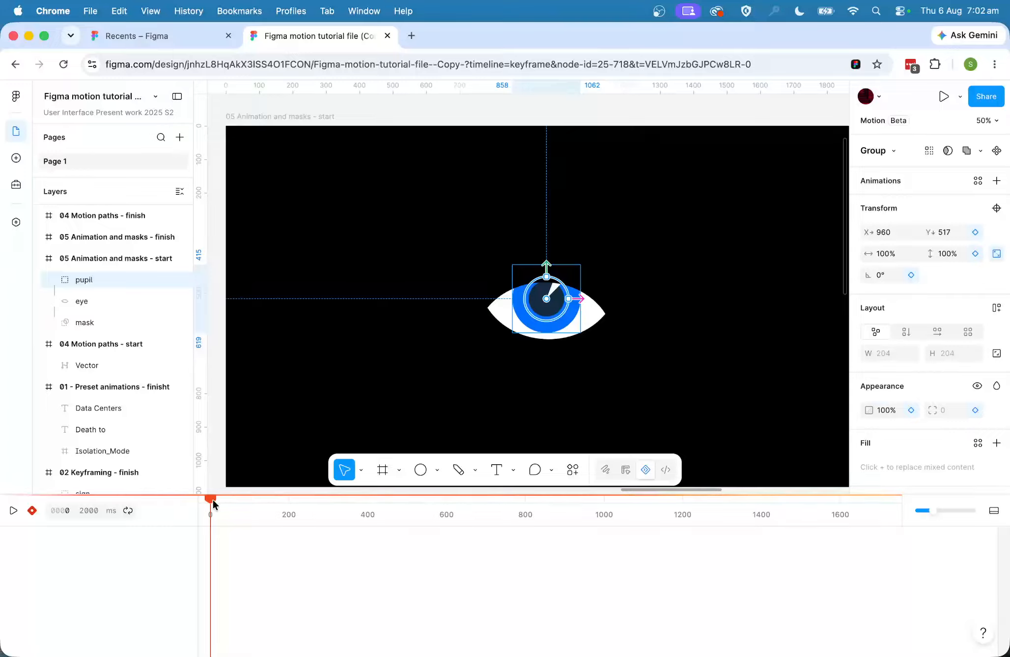
{"action": "left_click_drag", "start_coordinate": [213, 500], "coordinate": [368, 511]}
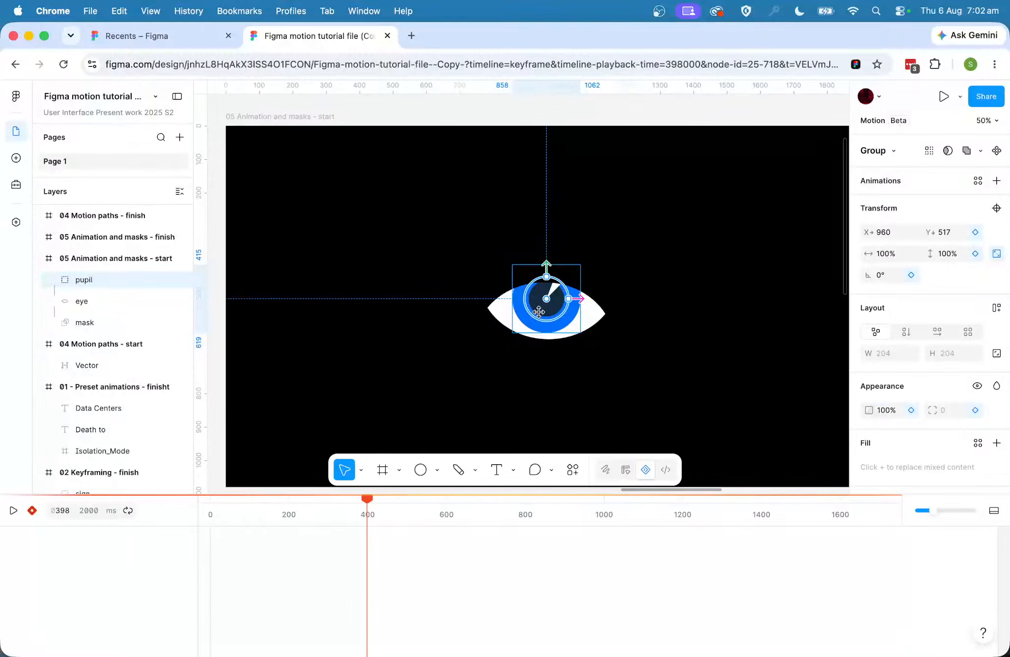
{"action": "left_click_drag", "start_coordinate": [543, 313], "coordinate": [569, 320]}
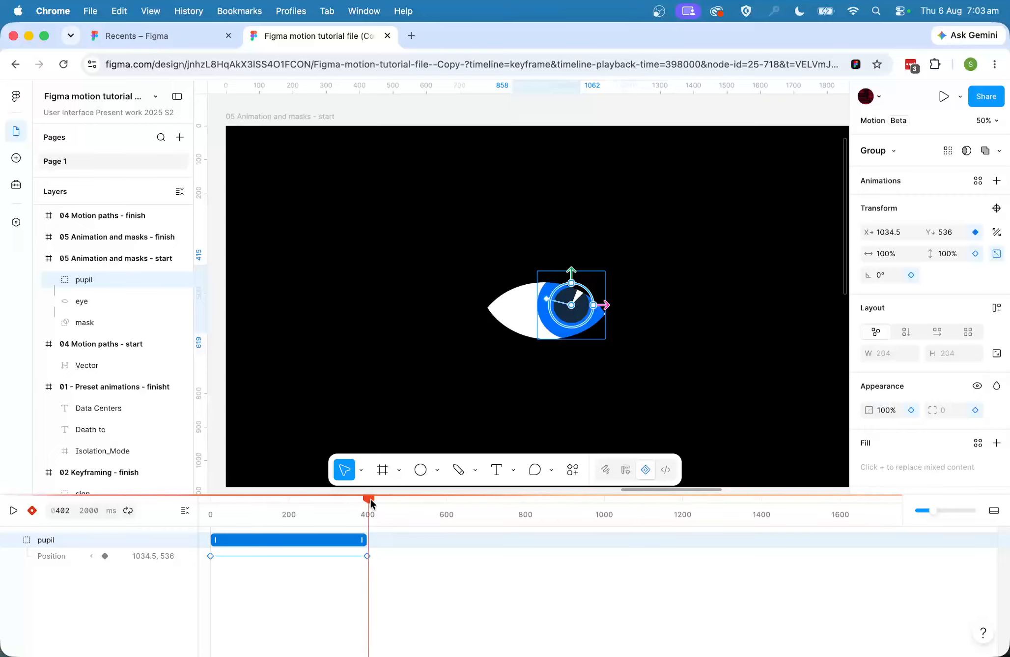
Step: Add a position keyframe at about 800 ms with the pupil in the eye's left corner, about X 858, Y 553
{"action": "left_click_drag", "start_coordinate": [368, 502], "coordinate": [525, 521]}
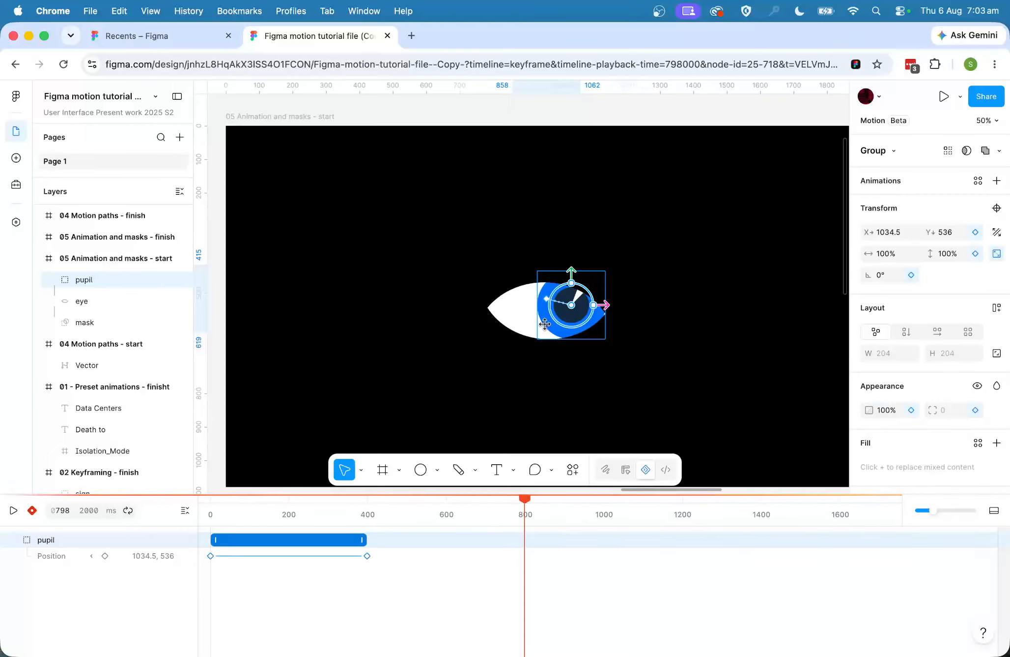
{"action": "left_click_drag", "start_coordinate": [559, 322], "coordinate": [523, 330]}
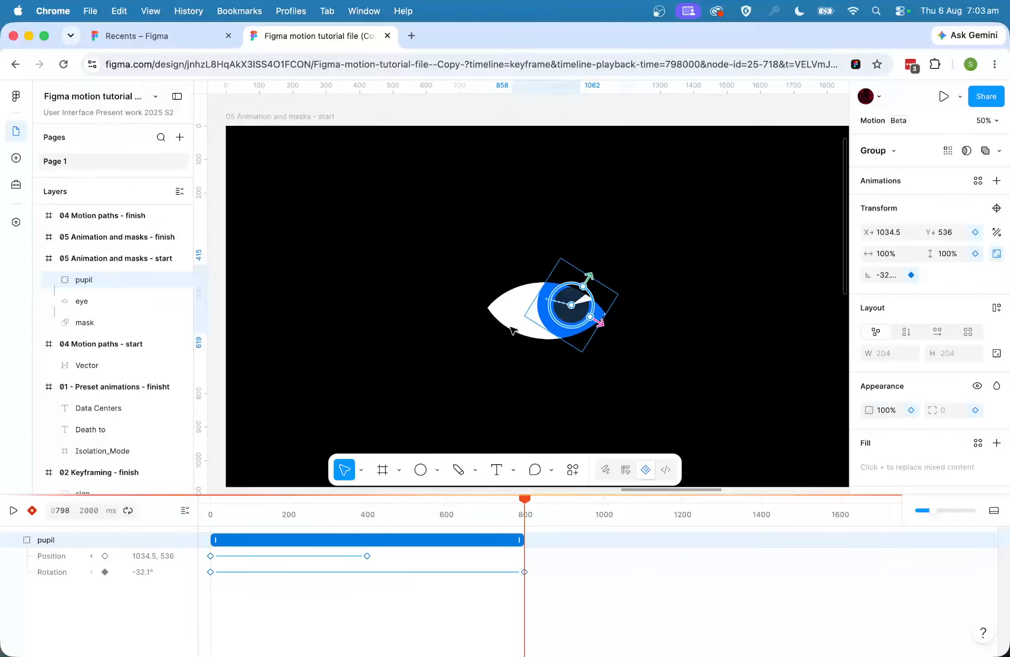
{"action": "key", "text": "super+z"}
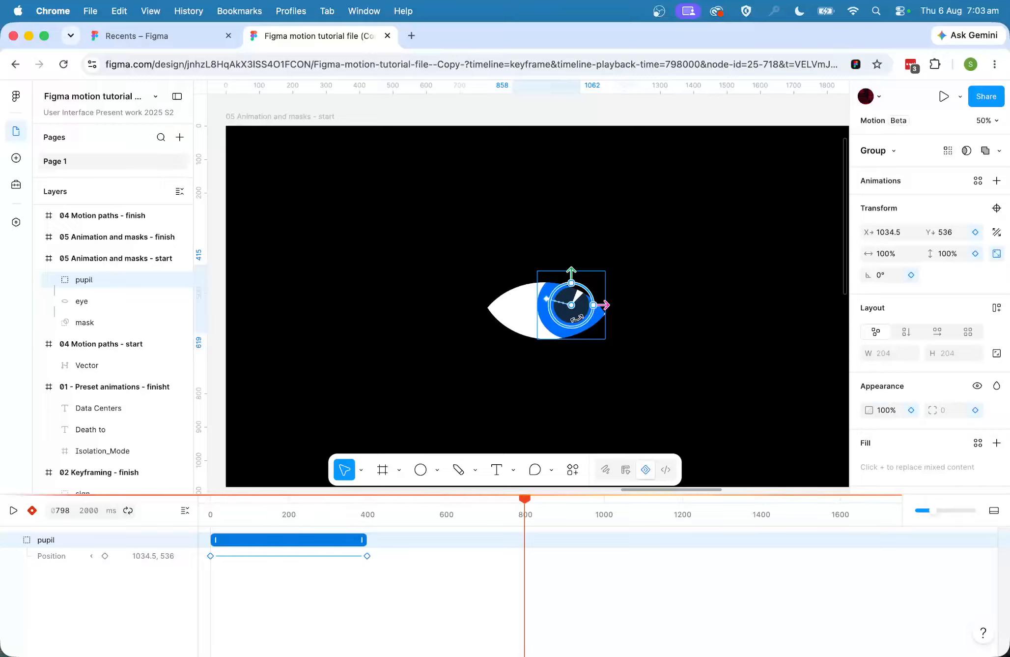
{"action": "left_click_drag", "start_coordinate": [579, 318], "coordinate": [523, 323]}
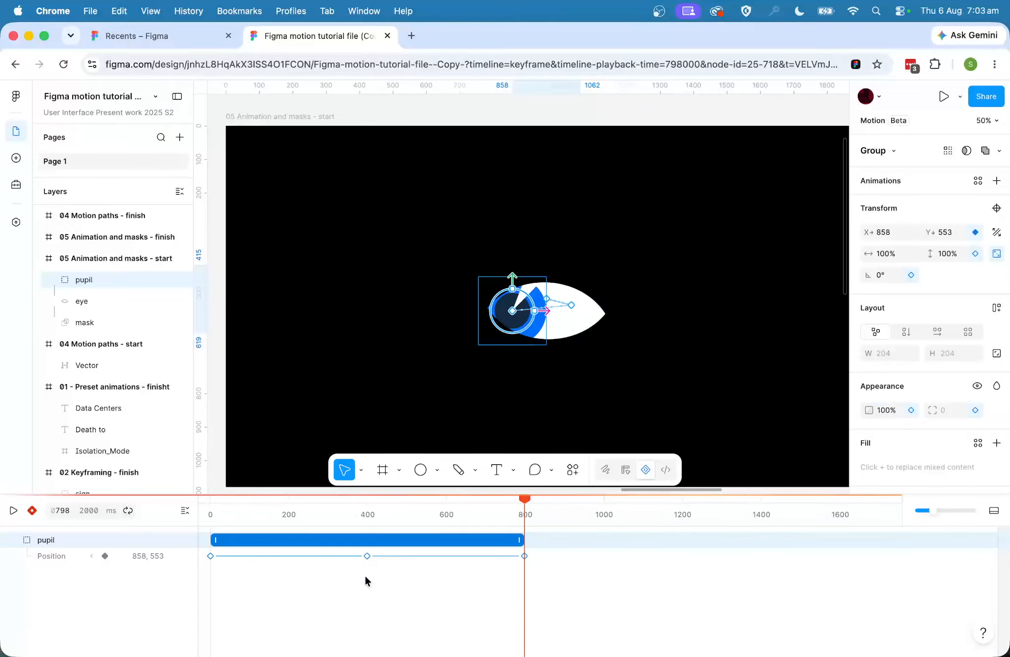
Step: Add pupil position keyframes at about 1200 ms low in the eye (X 960, Y 615) and about 1600 ms near its upper centre (X 960, Y 519)
{"action": "left_click_drag", "start_coordinate": [530, 506], "coordinate": [681, 506]}
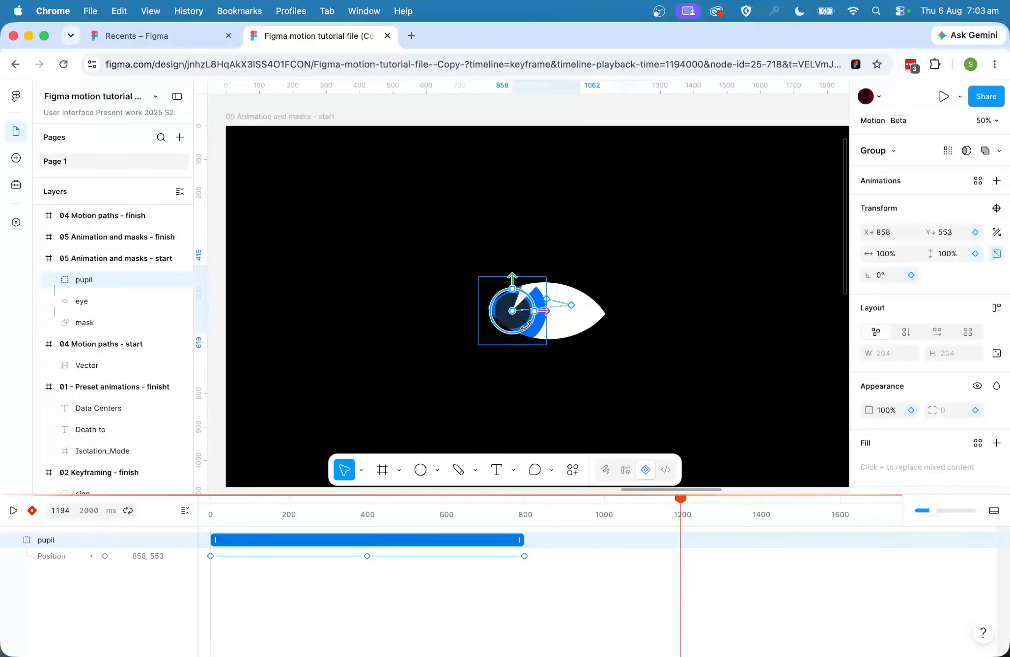
{"action": "left_click_drag", "start_coordinate": [523, 320], "coordinate": [560, 340]}
{"action": "left_click_drag", "start_coordinate": [691, 509], "coordinate": [842, 516]}
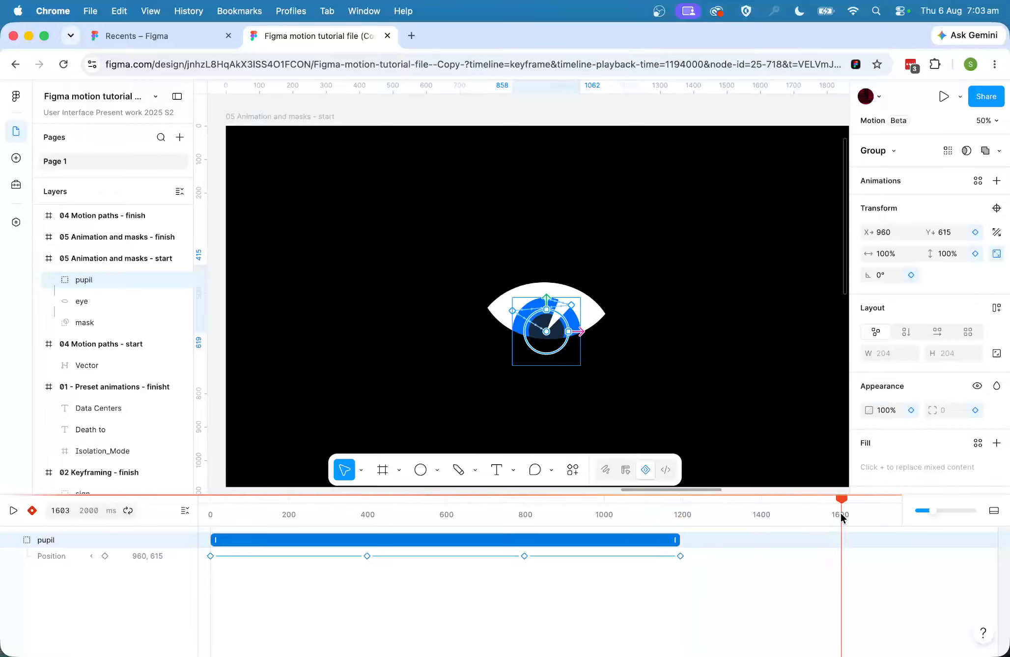
{"action": "left_click_drag", "start_coordinate": [553, 344], "coordinate": [553, 313]}
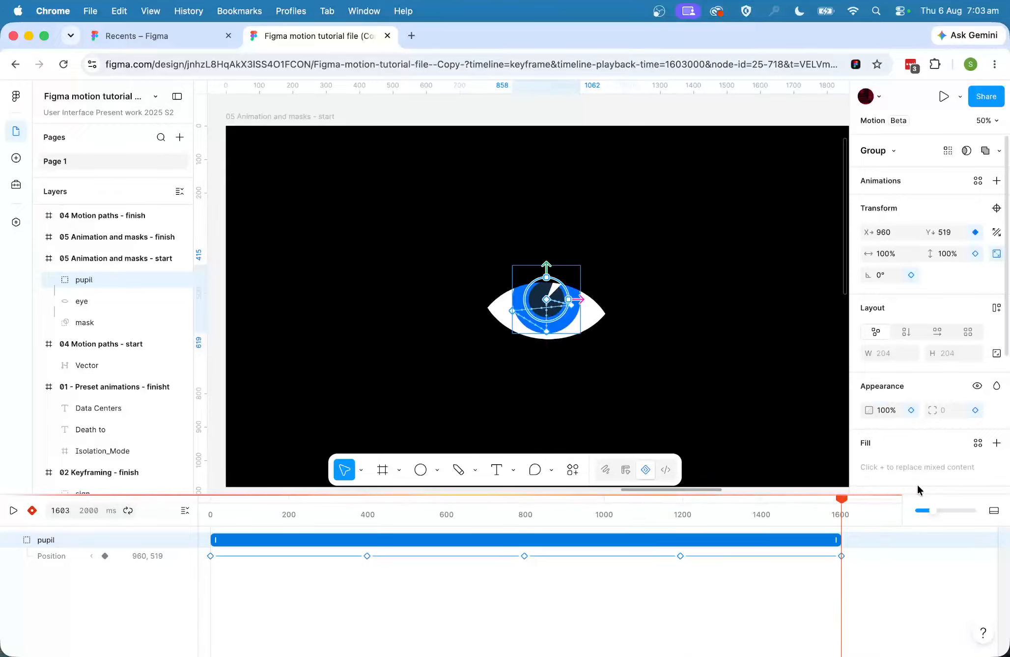
Step: Copy the pupil's first position keyframe to the end of the timeline at 2000 ms and turn off keyframe recording
{"action": "left_click_drag", "start_coordinate": [845, 501], "coordinate": [1004, 506]}
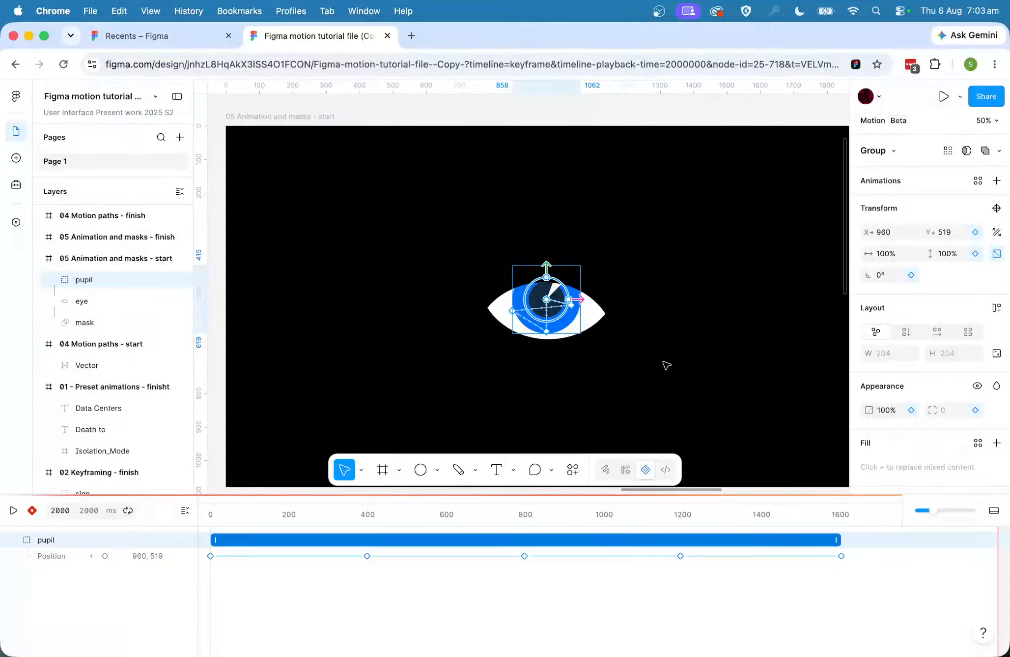
{"action": "left_click", "coordinate": [209, 556]}
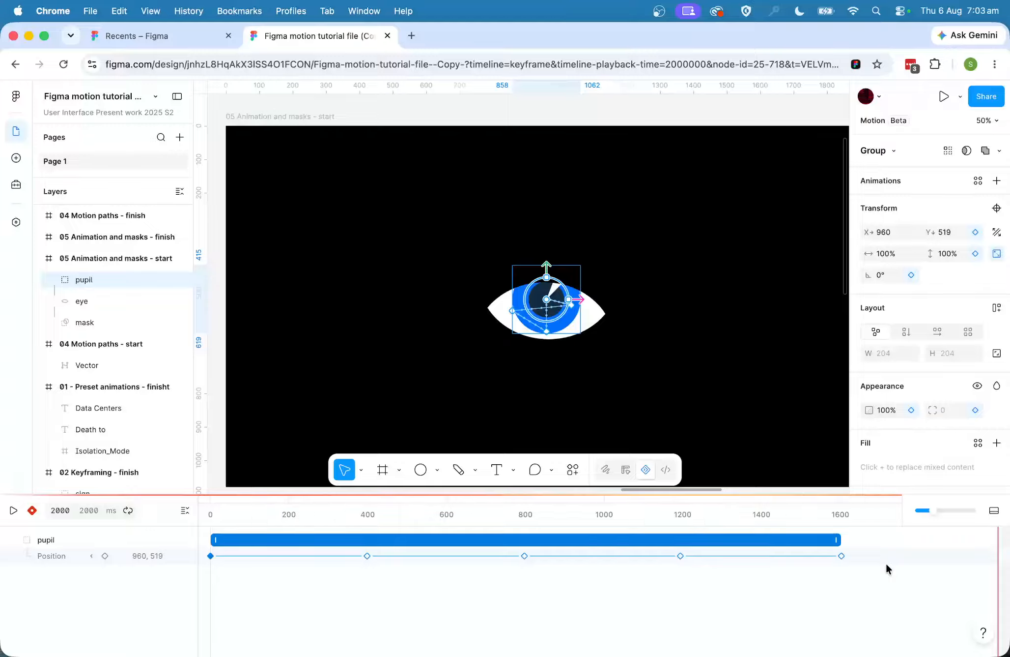
{"action": "key", "text": "Up"}
{"action": "key", "text": "Up"}
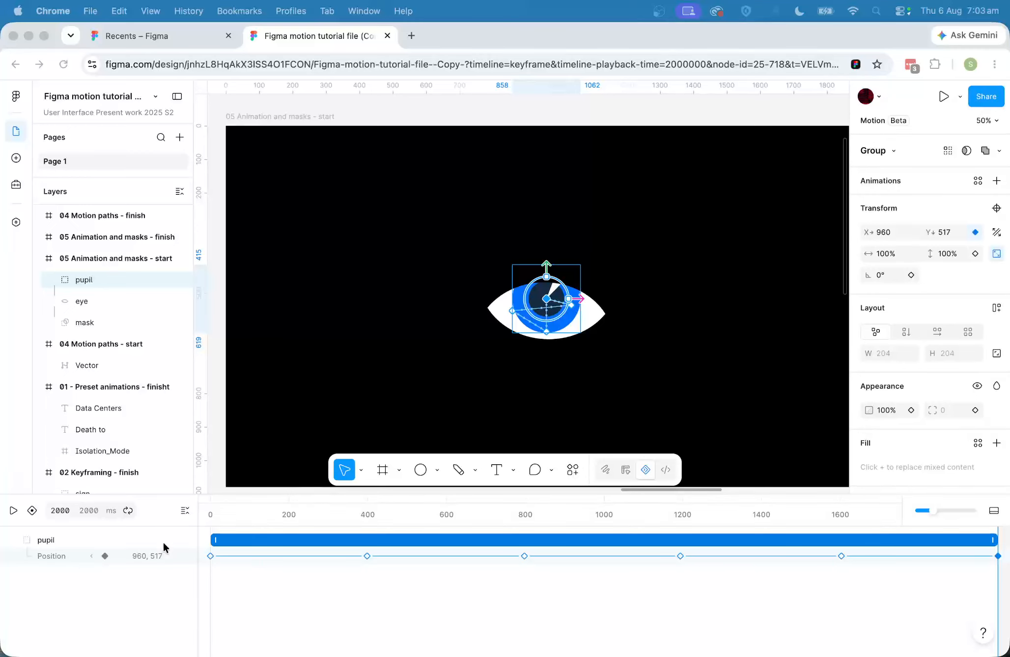
Step: Play back the pupil animation to check its movement and return the playhead to 0 ms
{"action": "left_click", "coordinate": [182, 514]}
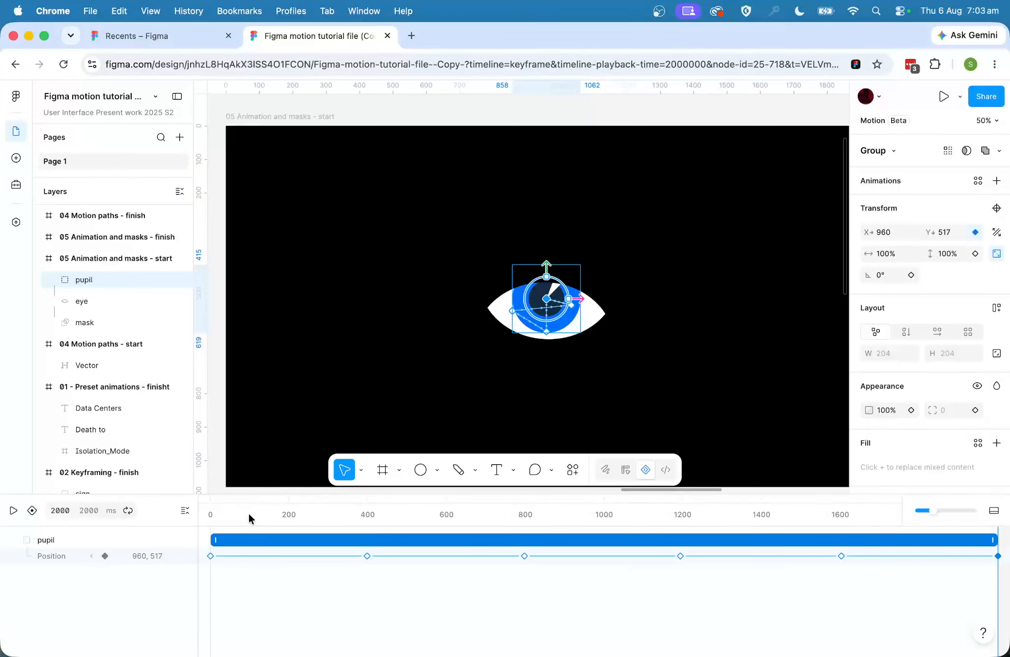
{"action": "key", "text": "space"}
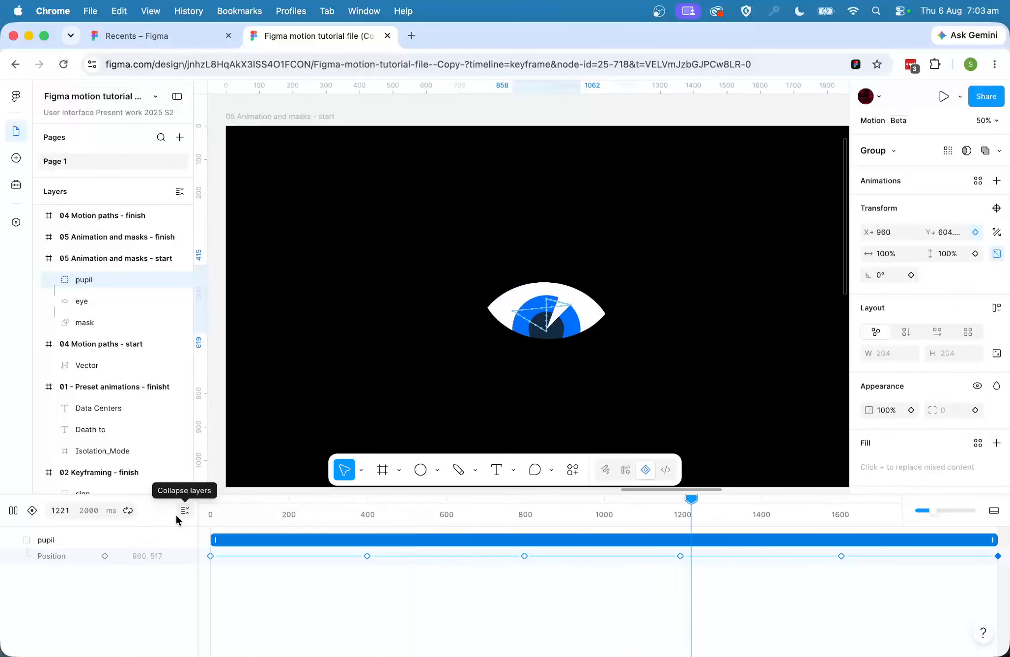
{"action": "key", "text": "space"}
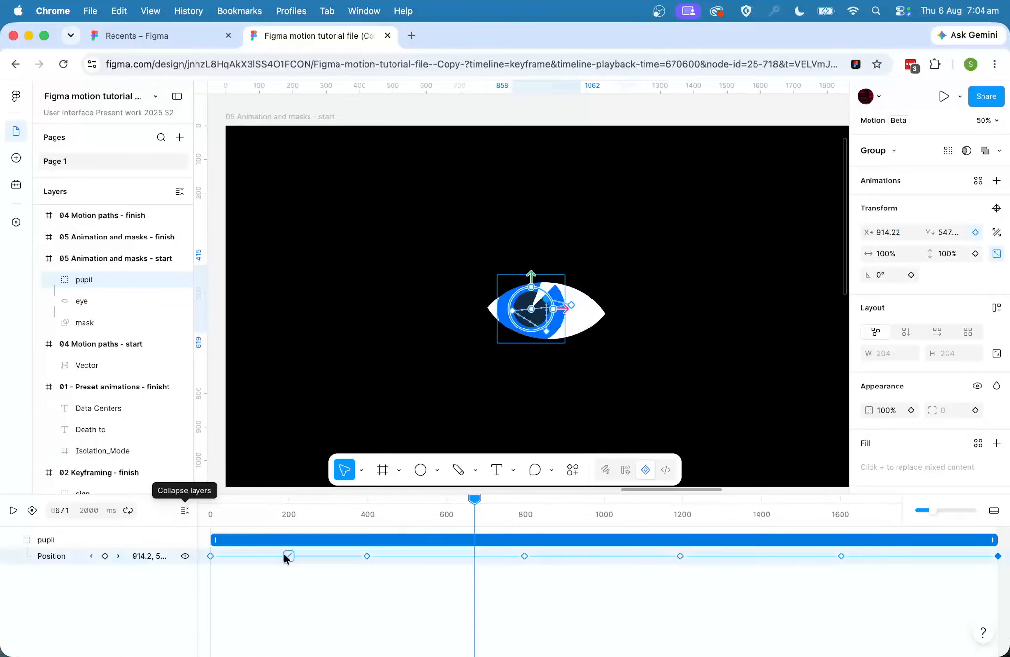
{"action": "left_click_drag", "start_coordinate": [475, 503], "coordinate": [198, 518]}
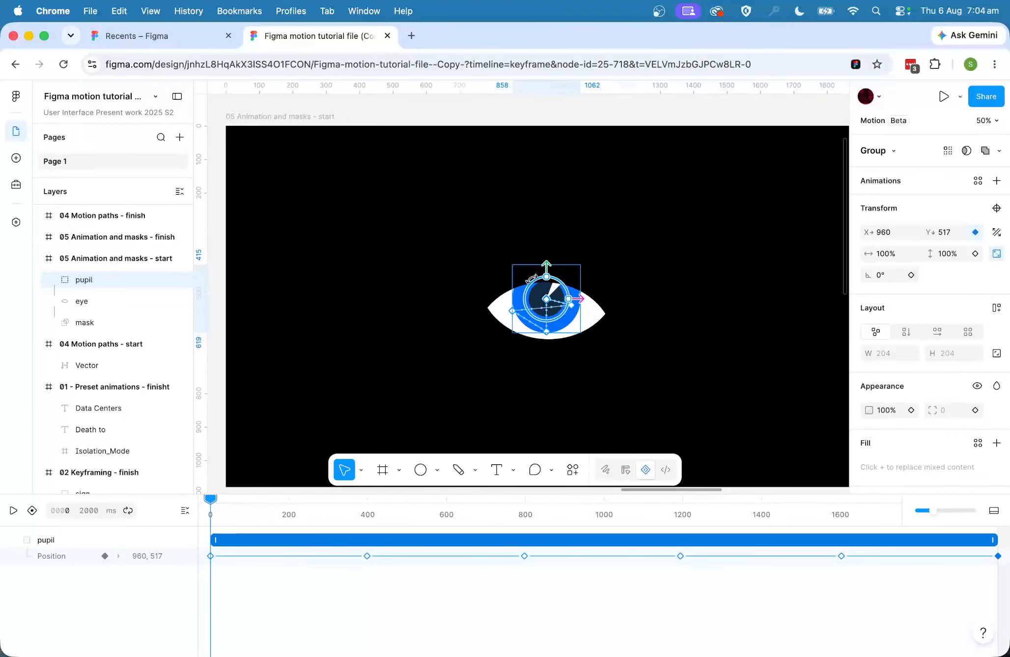
Step: Expand the pupil group and add a 100% scale keyframe to Ellipse 12, the dark inner circle, at about 400 ms
{"action": "left_click", "coordinate": [54, 279]}
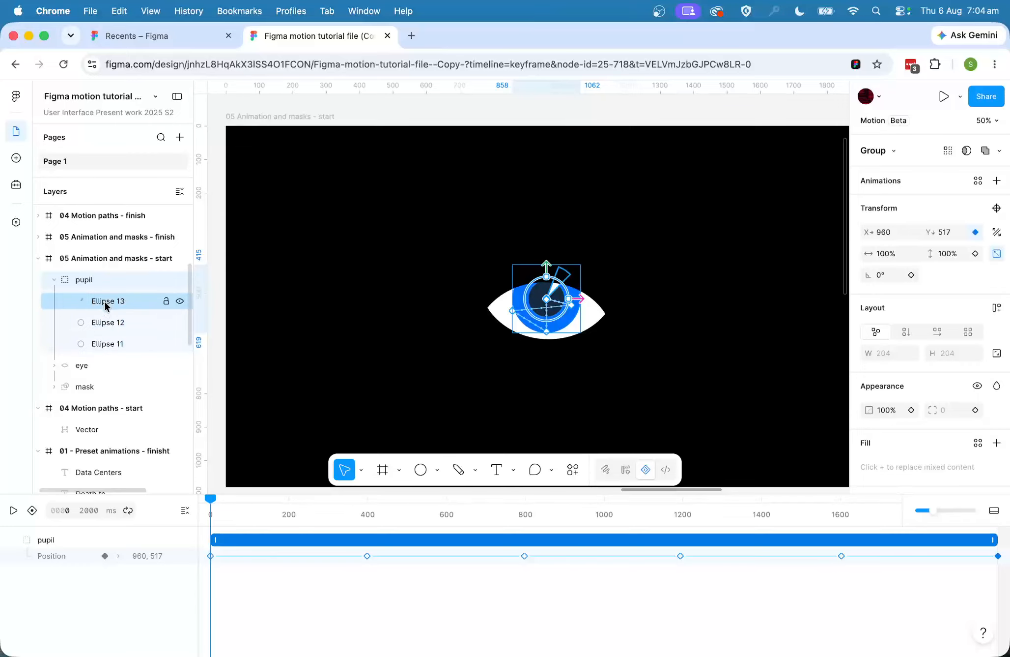
{"action": "left_click_drag", "start_coordinate": [369, 512], "coordinate": [366, 515]}
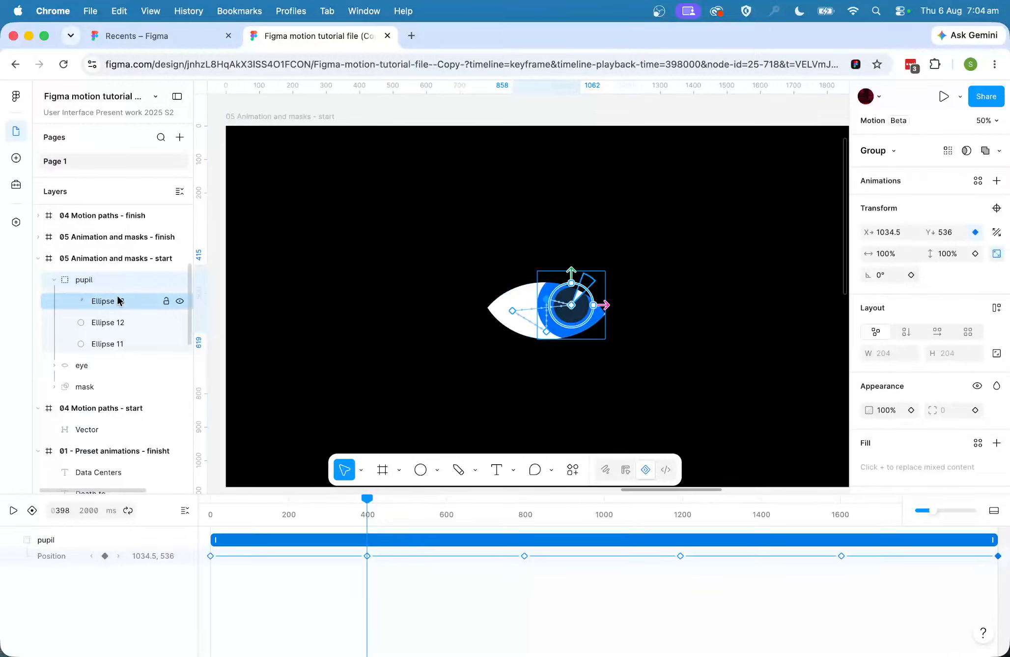
{"action": "left_click", "coordinate": [107, 322]}
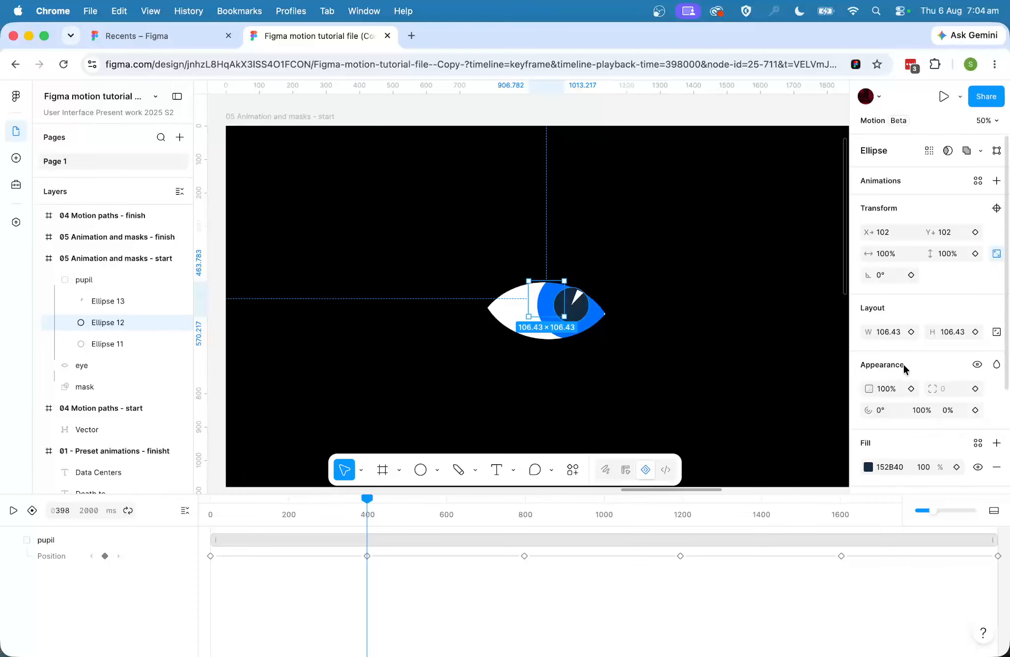
{"action": "left_click", "coordinate": [975, 253]}
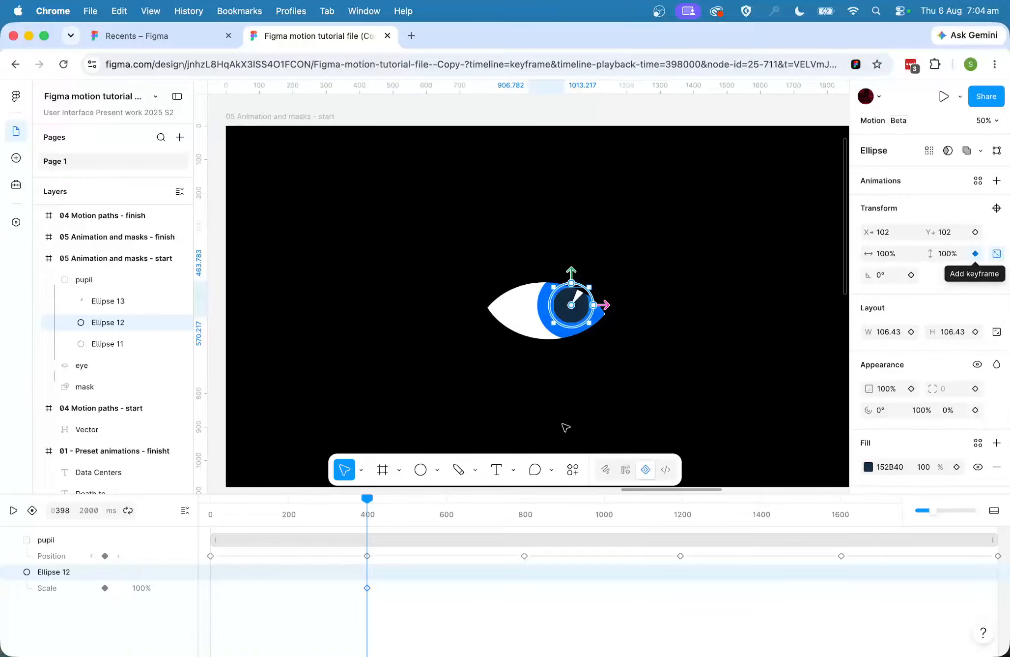
Step: Try a 138% scale keyframe on Ellipse 12 at about 1200 ms and undo it
{"action": "left_click_drag", "start_coordinate": [380, 502], "coordinate": [681, 536]}
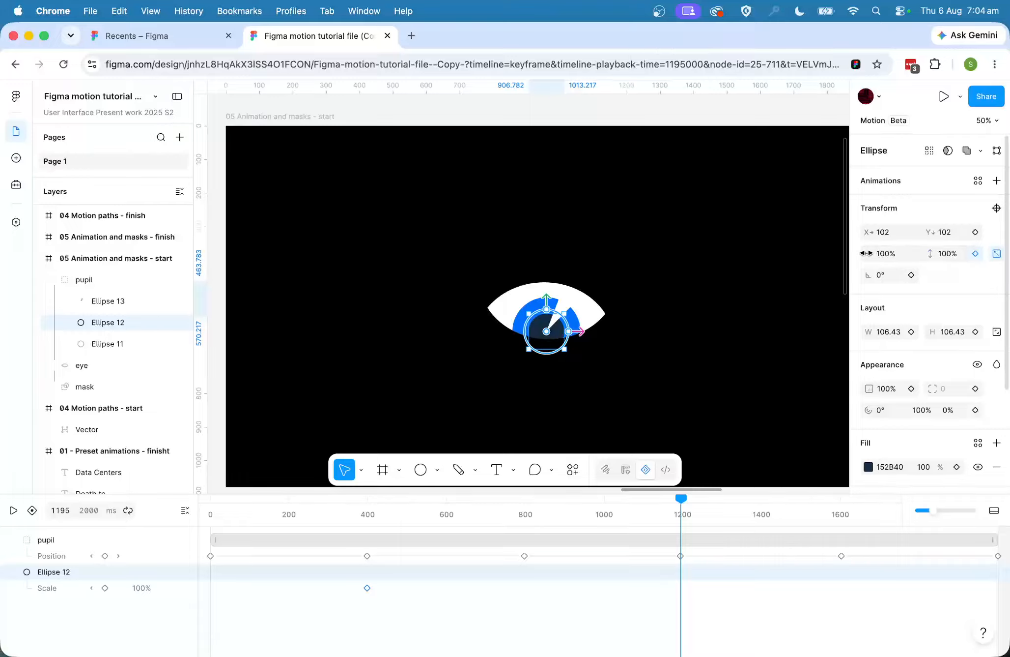
{"action": "left_click_drag", "start_coordinate": [864, 253], "coordinate": [917, 254]}
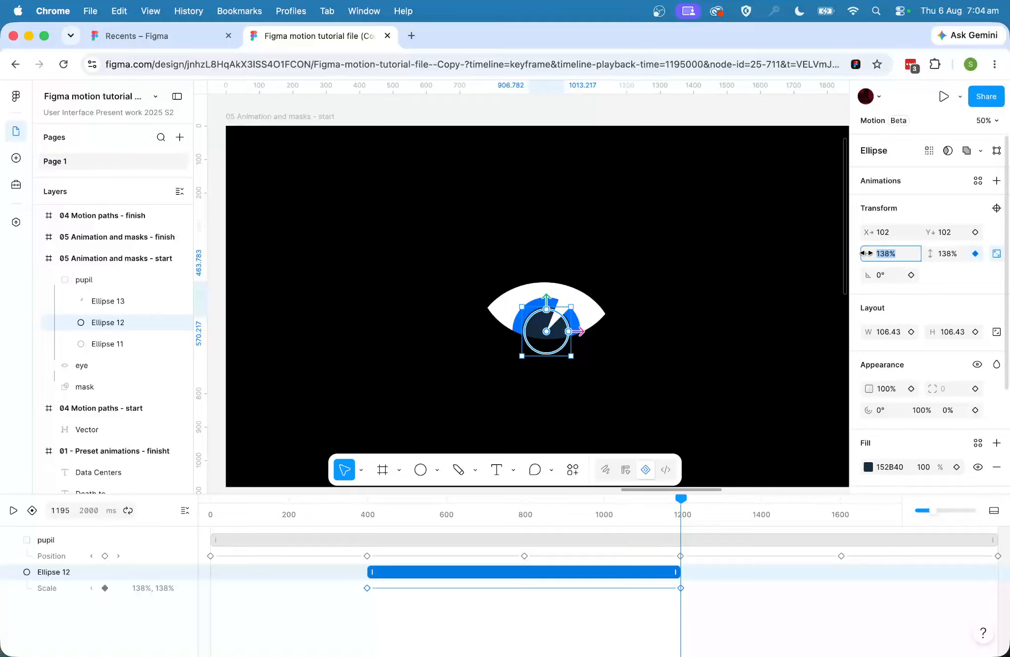
{"action": "left_click_drag", "start_coordinate": [681, 502], "coordinate": [571, 506]}
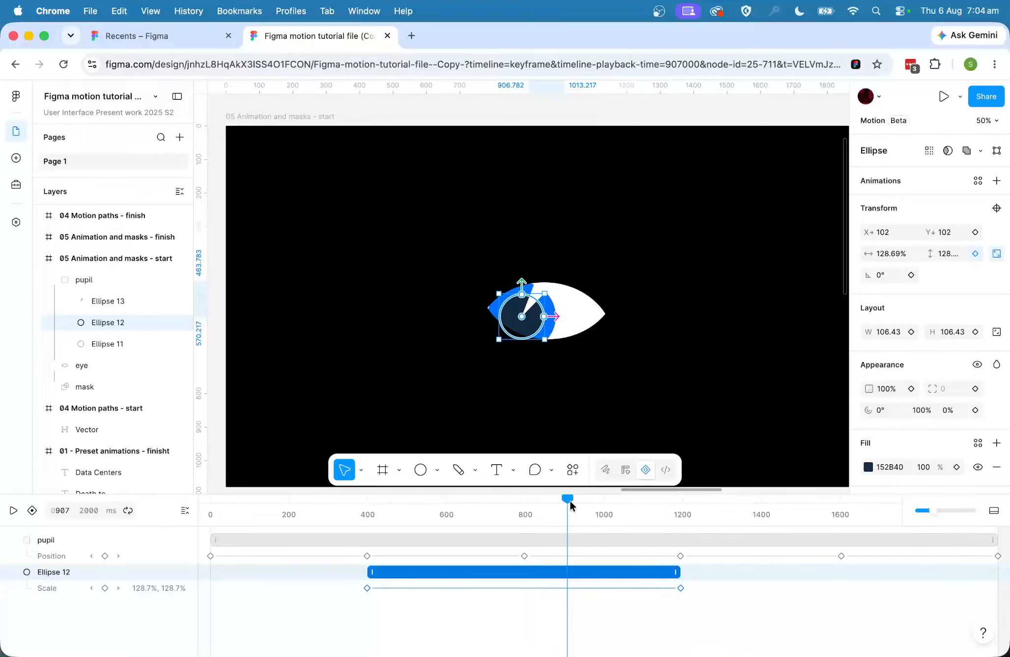
{"action": "key", "text": "super+z"}
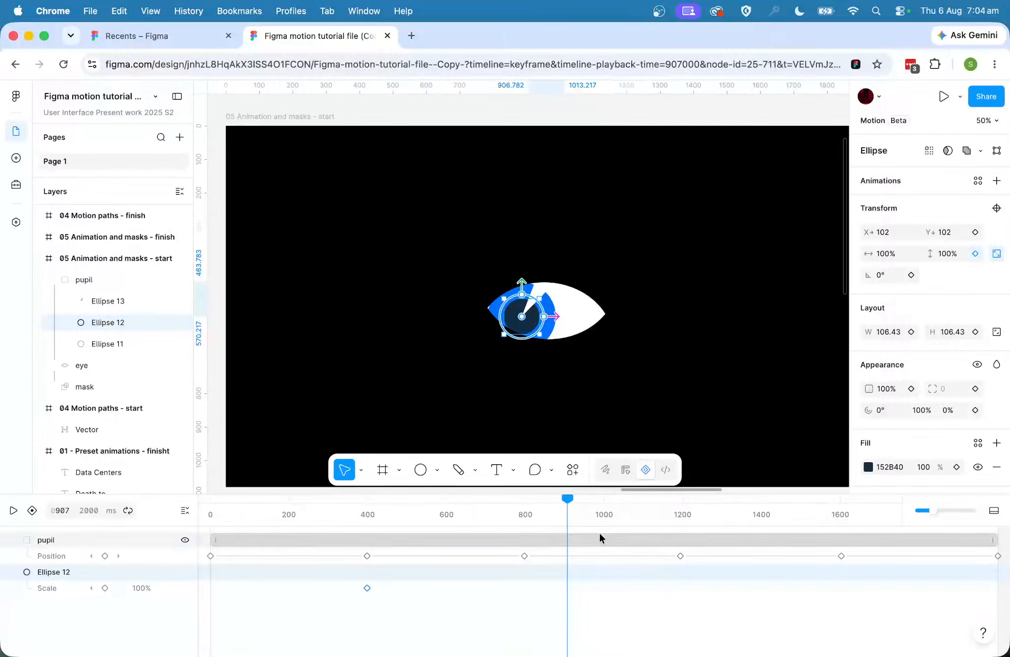
Step: Add a larger scale keyframe to Ellipse 12 at about 1200 ms so the dark circle nearly fills the blue iris
{"action": "left_click_drag", "start_coordinate": [569, 501], "coordinate": [682, 515]}
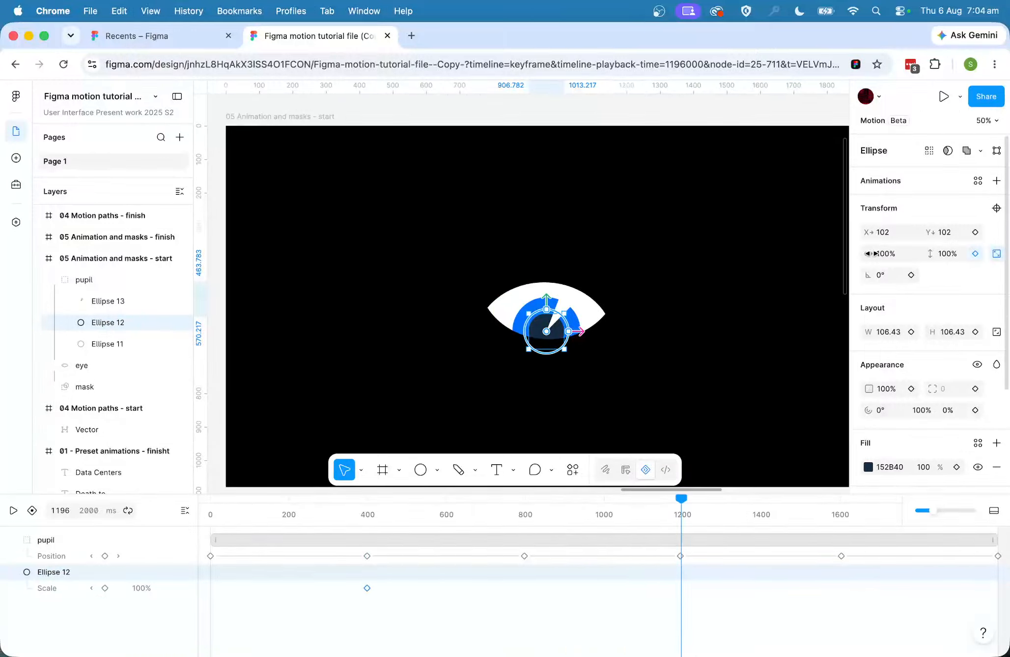
{"action": "left_click_drag", "start_coordinate": [870, 253], "coordinate": [960, 256]}
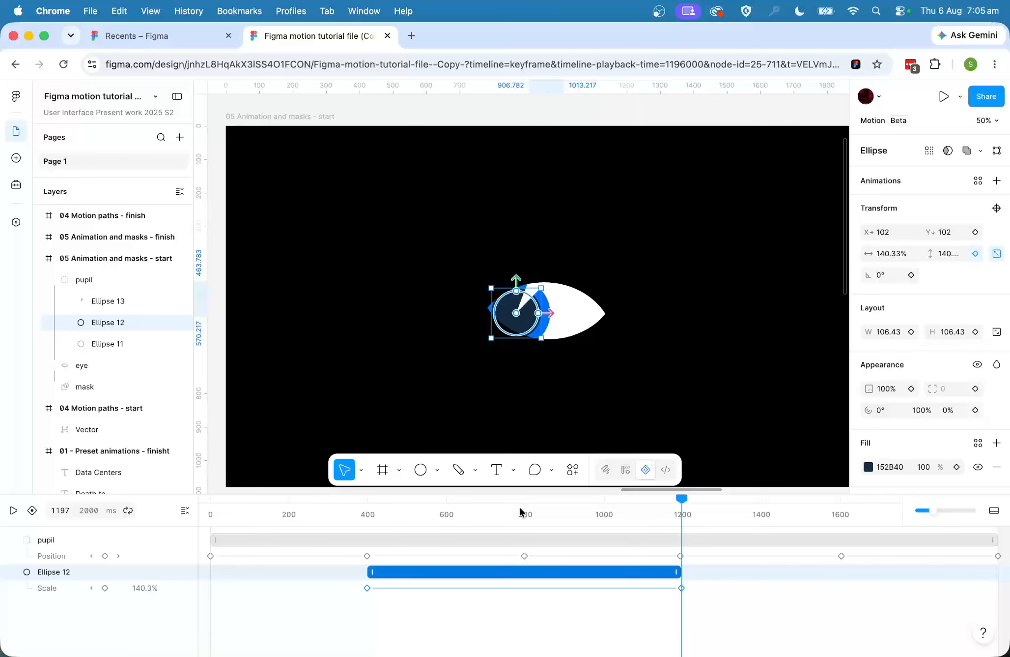
Step: Briefly hide Ellipse 13 to identify the white highlight wedge, and add keyframes for its arc start, sweep and ratio at about 400 ms
{"action": "left_click_drag", "start_coordinate": [387, 506], "coordinate": [364, 507]}
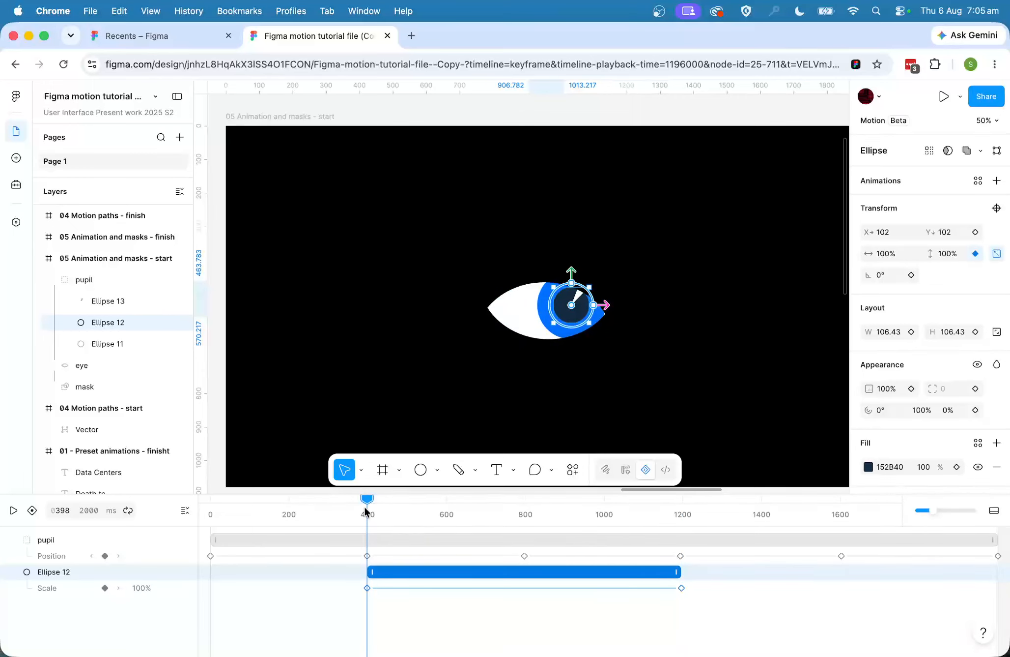
{"action": "left_click", "coordinate": [120, 299]}
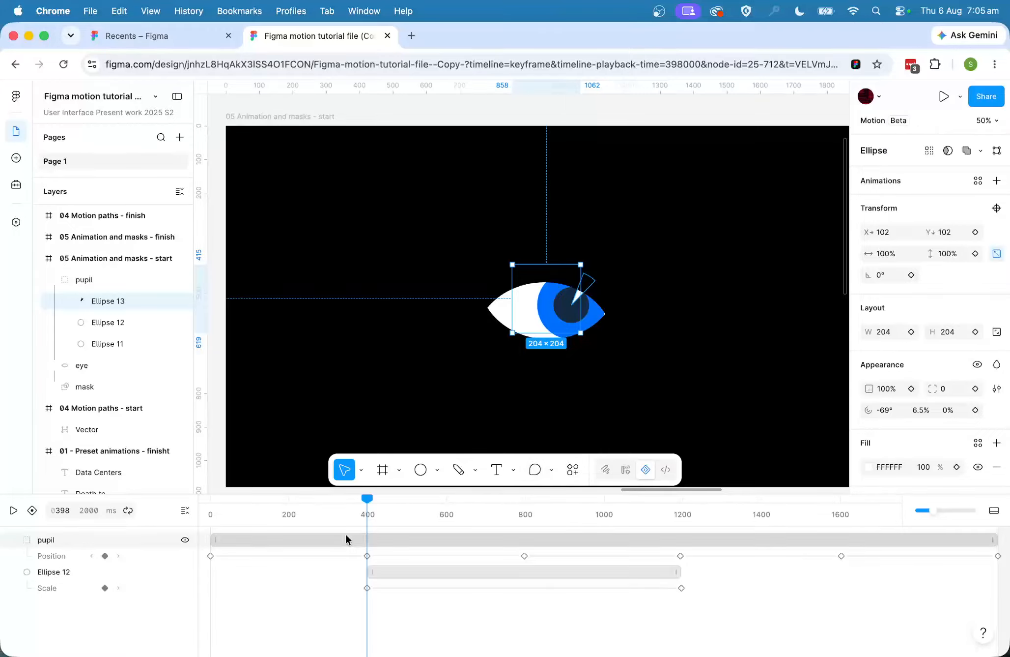
{"action": "left_click", "coordinate": [180, 301]}
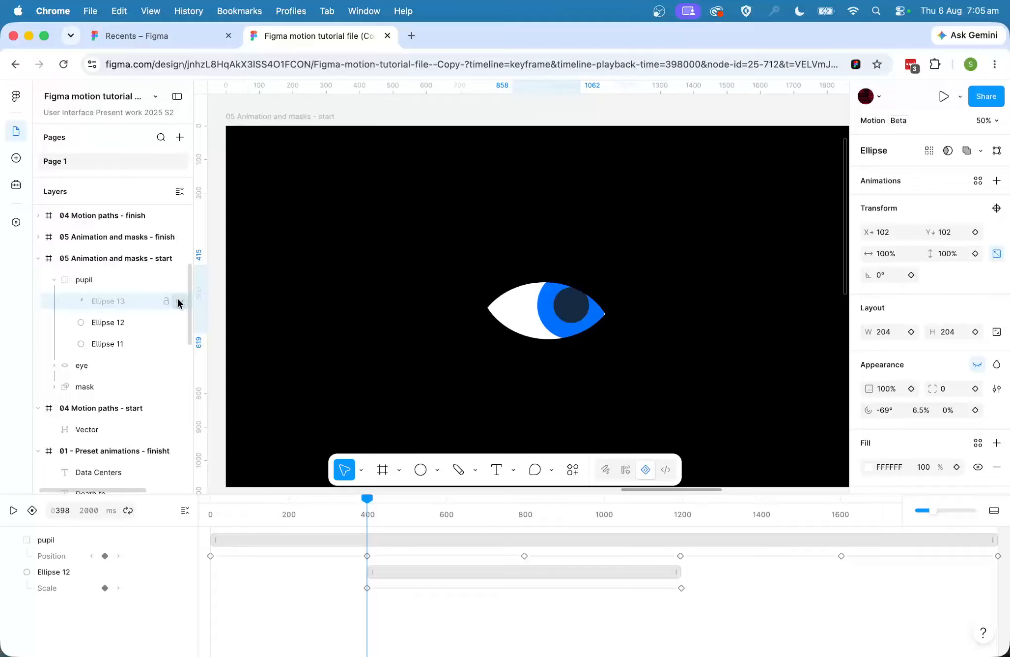
{"action": "left_click", "coordinate": [179, 301]}
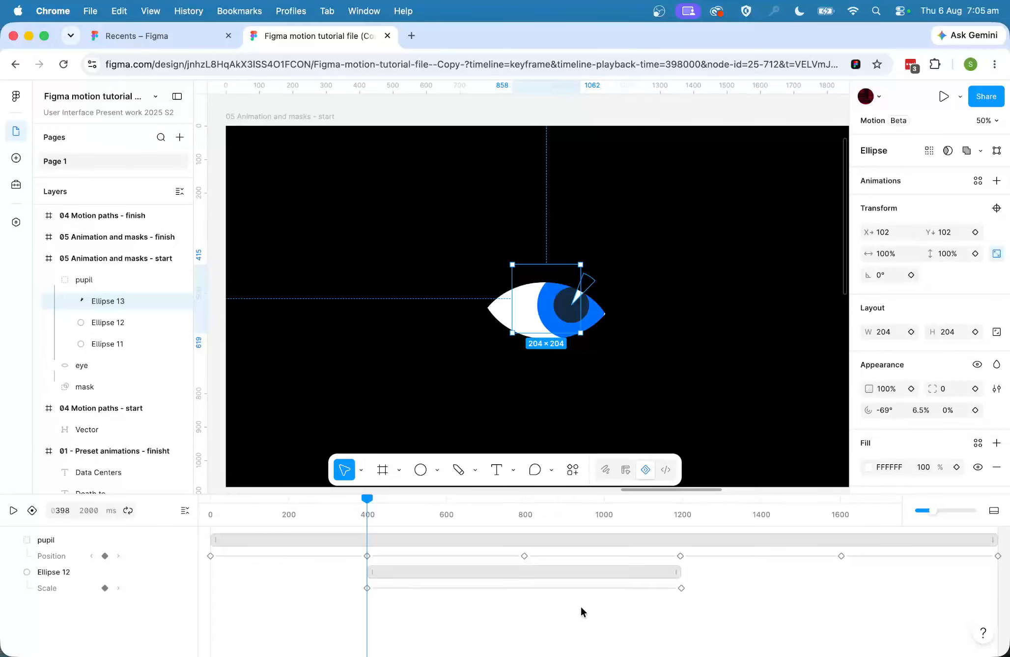
{"action": "left_click", "coordinate": [975, 409]}
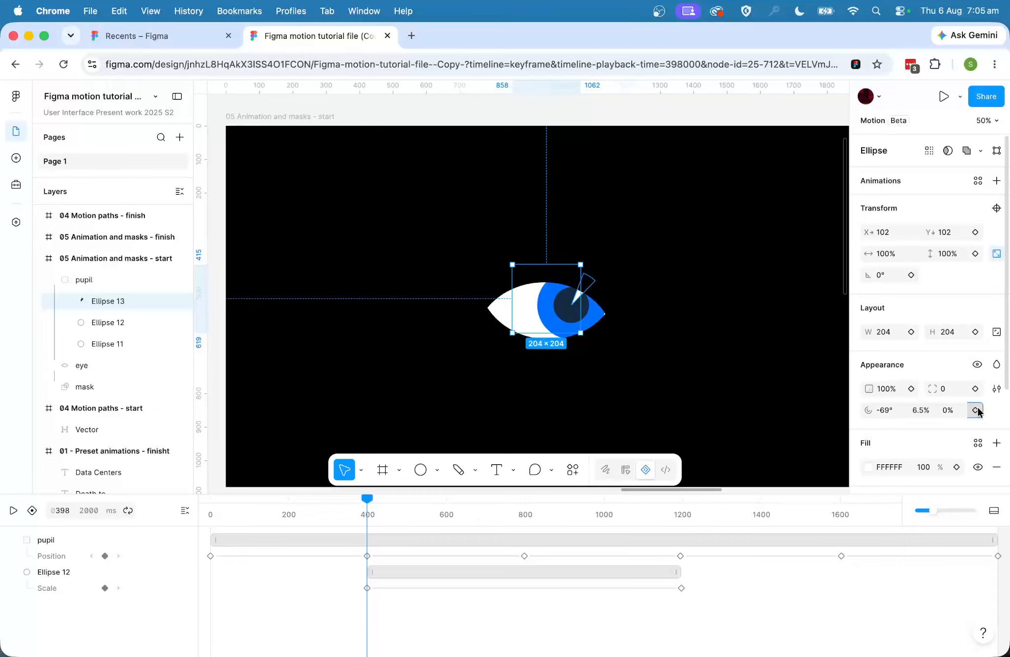
{"action": "scroll", "coordinate": [518, 499], "scroll_direction": "down", "scroll_amount": 1}
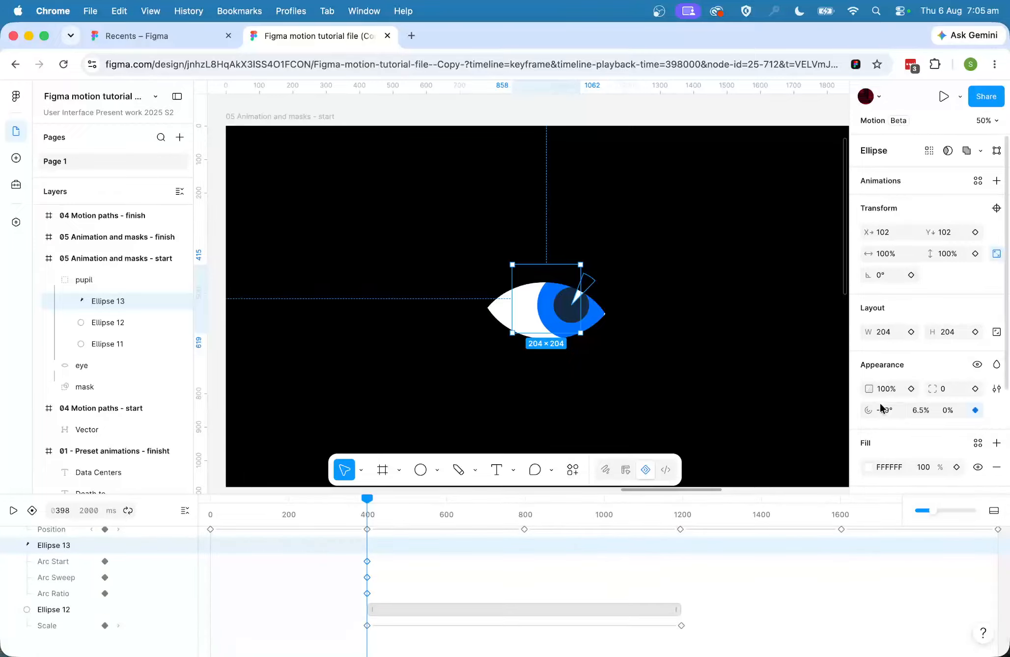
Step: Set Ellipse 13's arc sweep to 13.9% at about 1200 ms and play the animation from the start
{"action": "left_click_drag", "start_coordinate": [372, 499], "coordinate": [682, 510]}
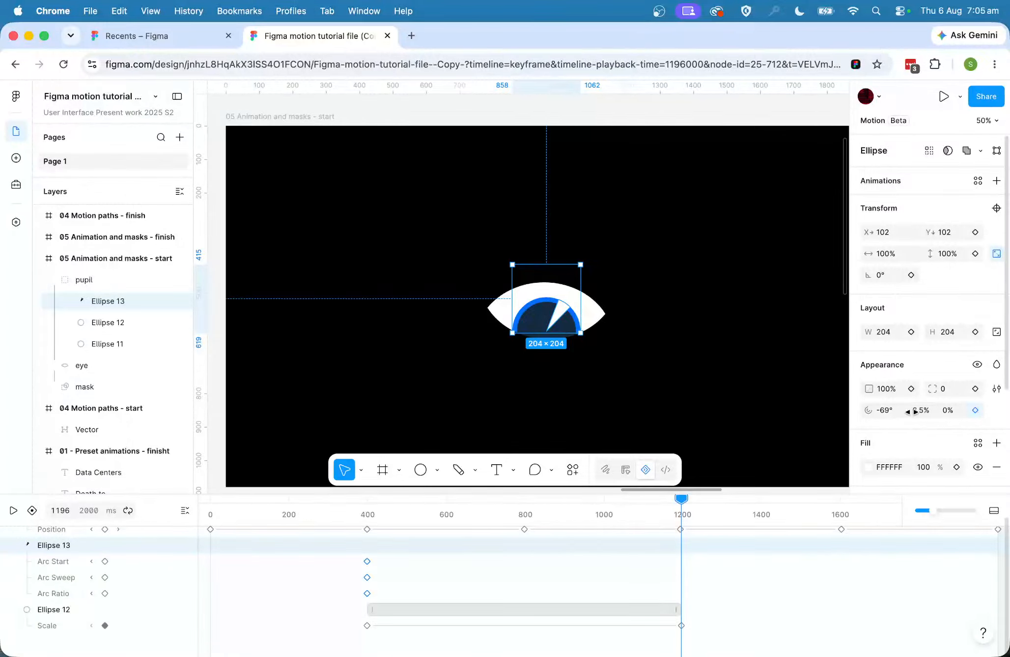
{"action": "left_click_drag", "start_coordinate": [914, 410], "coordinate": [960, 410]}
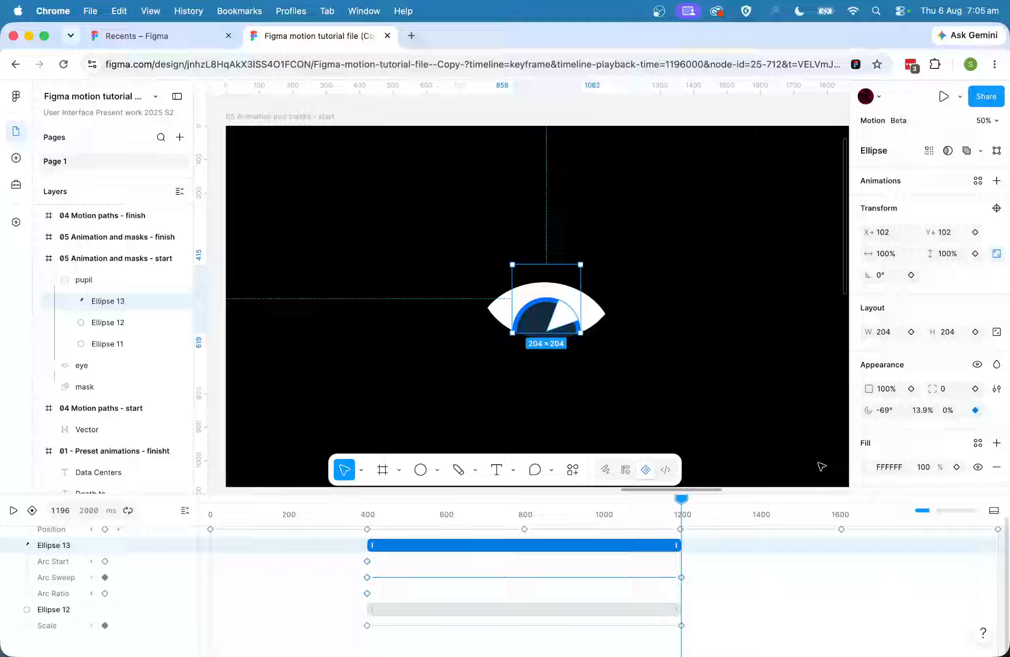
{"action": "left_click_drag", "start_coordinate": [681, 499], "coordinate": [110, 497]}
{"action": "key", "text": "space"}
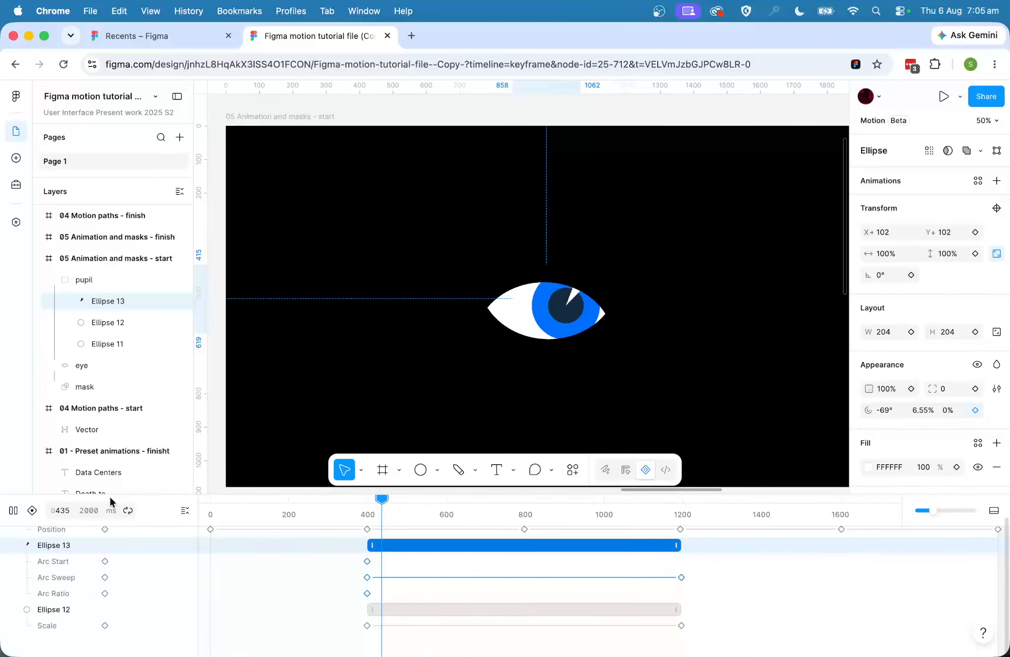